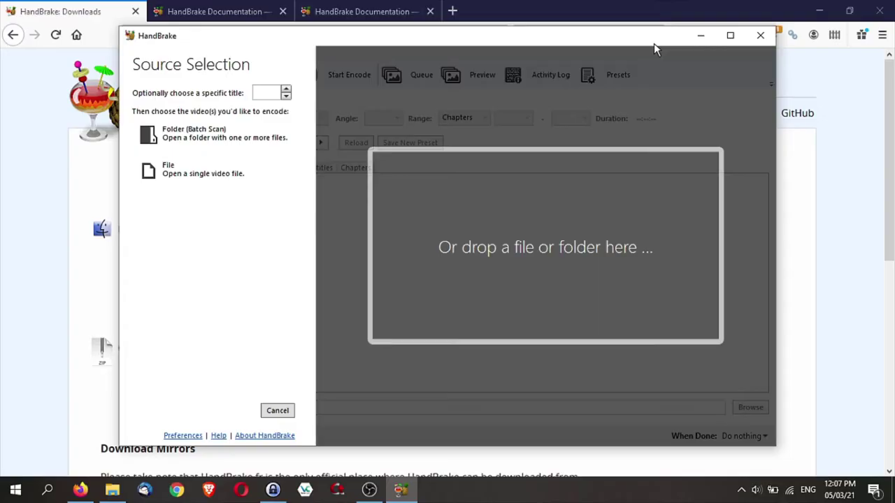
- Open HB Intro v2 from Video\Minute Videos\Handbrake, shown in List view, as the source video
left_click_drag(364, 38, 352, 41)
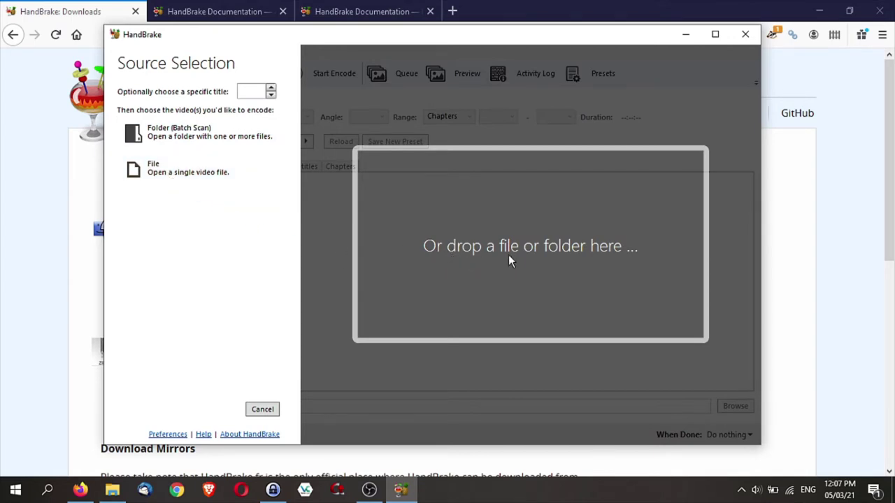
left_click(161, 164)
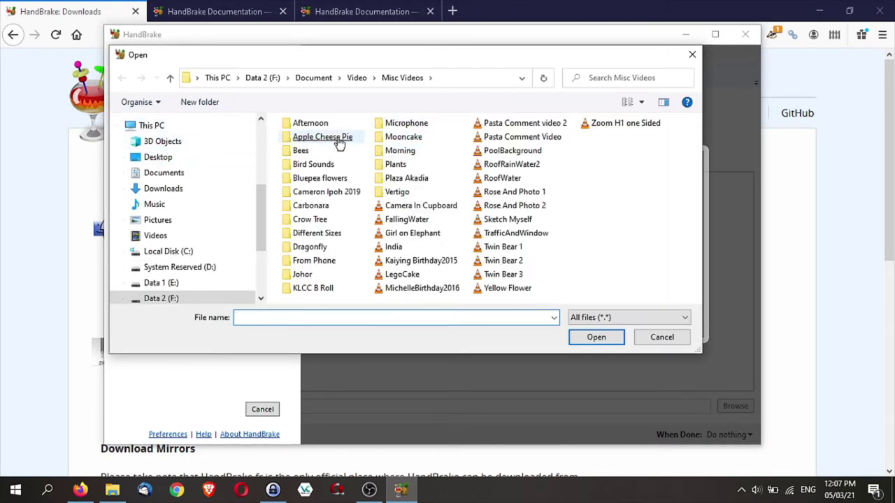
left_click(357, 78)
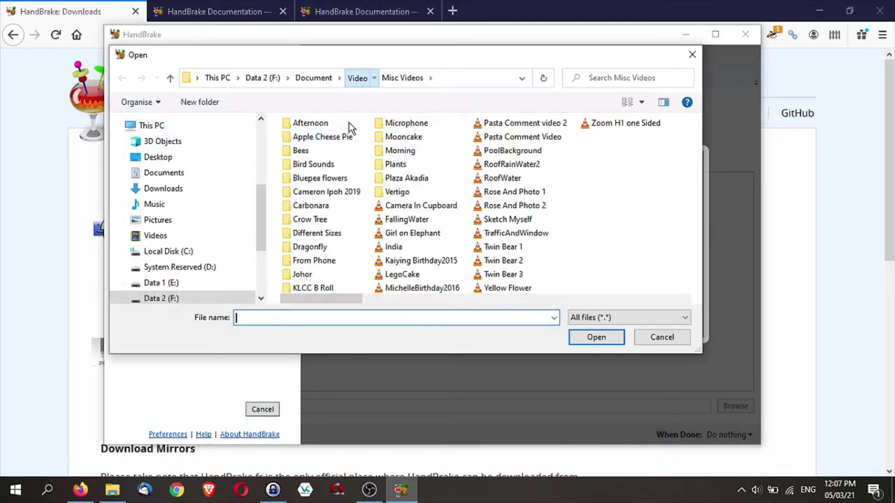
double_click(321, 123)
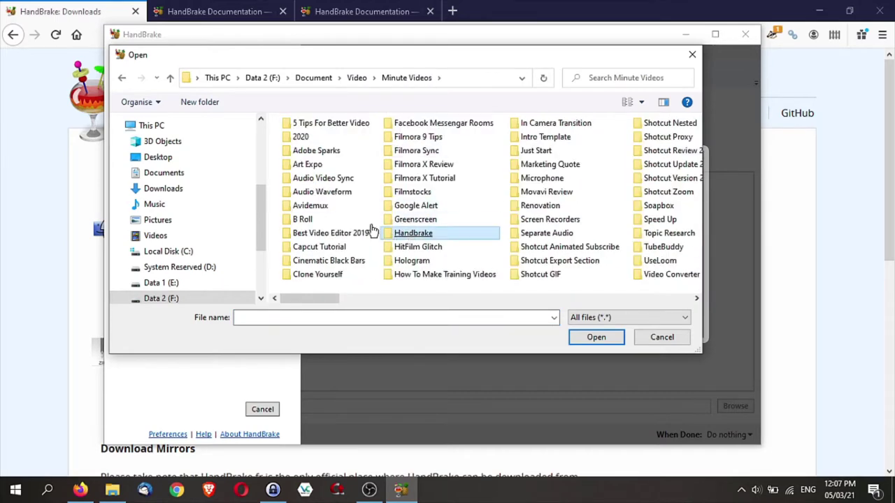
double_click(405, 235)
left_click(641, 102)
left_click(676, 170)
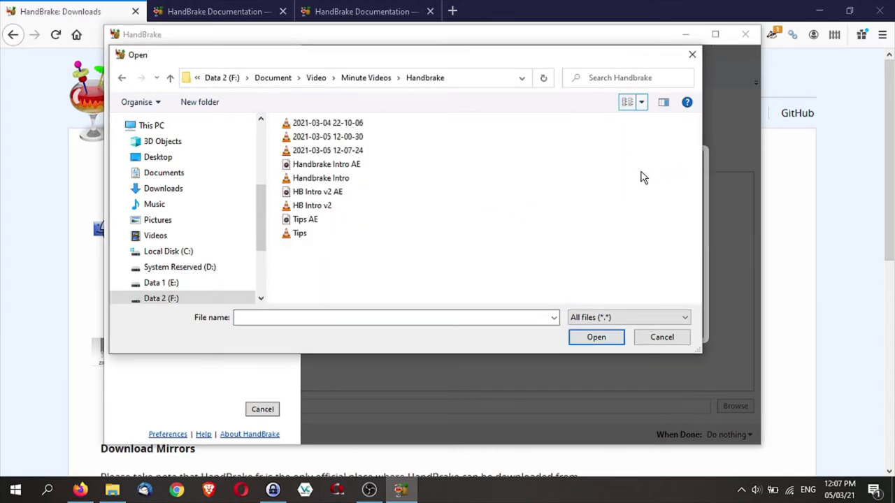
double_click(315, 210)
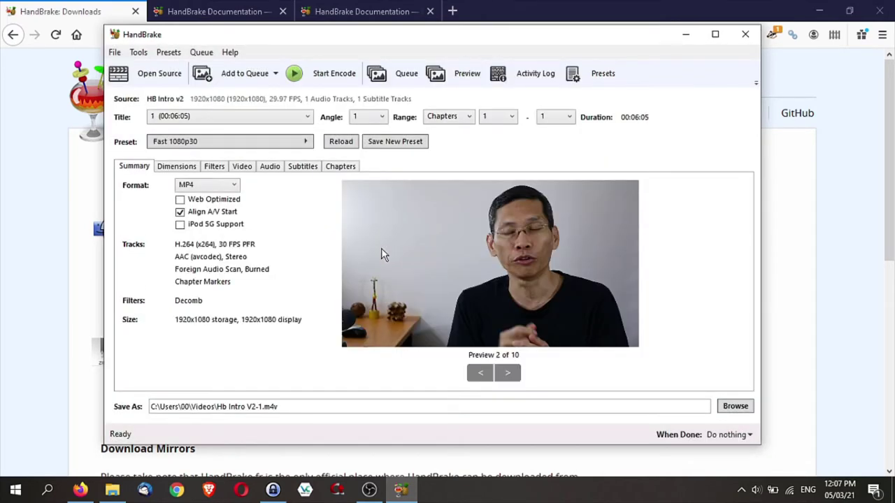
left_click(488, 376)
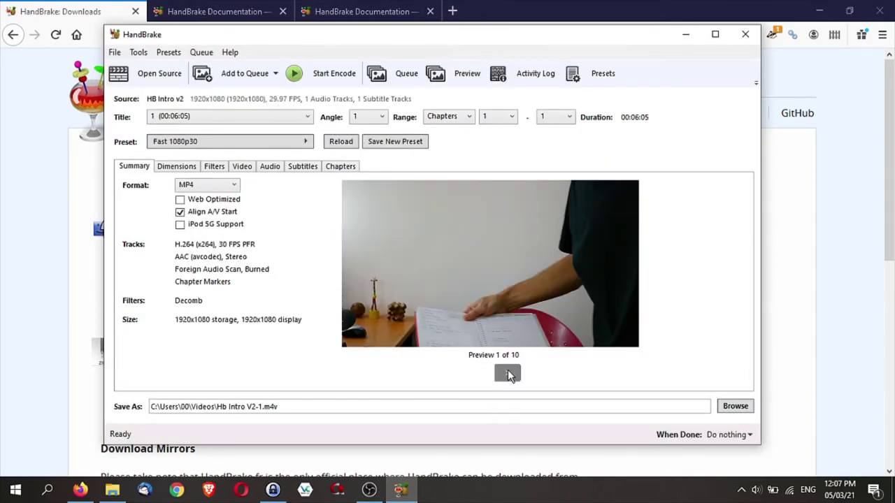
left_click(508, 373)
left_click(515, 375)
left_click(516, 375)
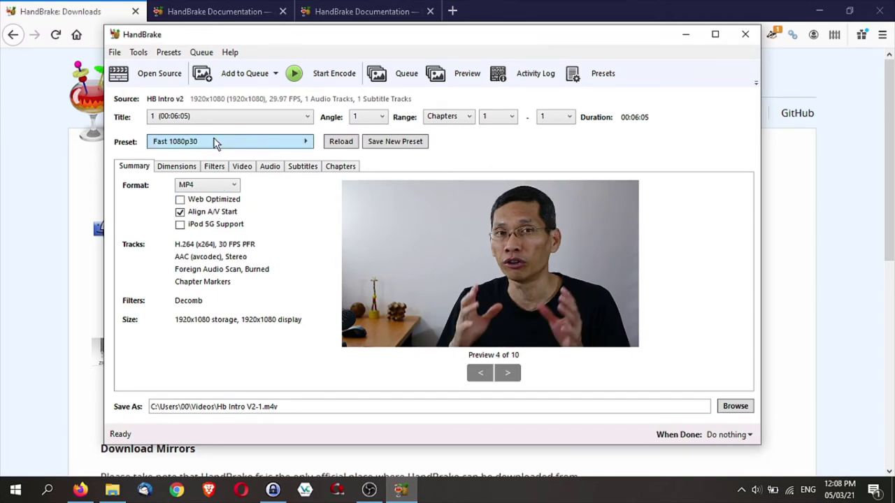
left_click(199, 14)
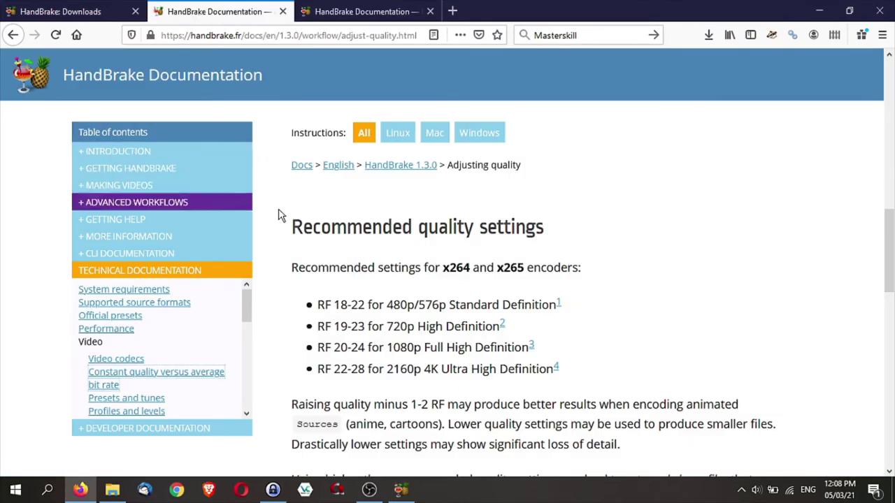
left_click(367, 13)
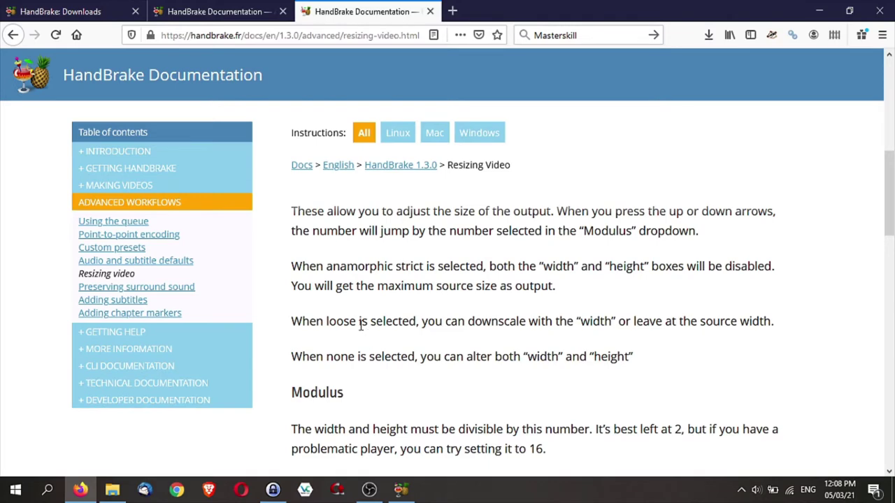
left_click(400, 489)
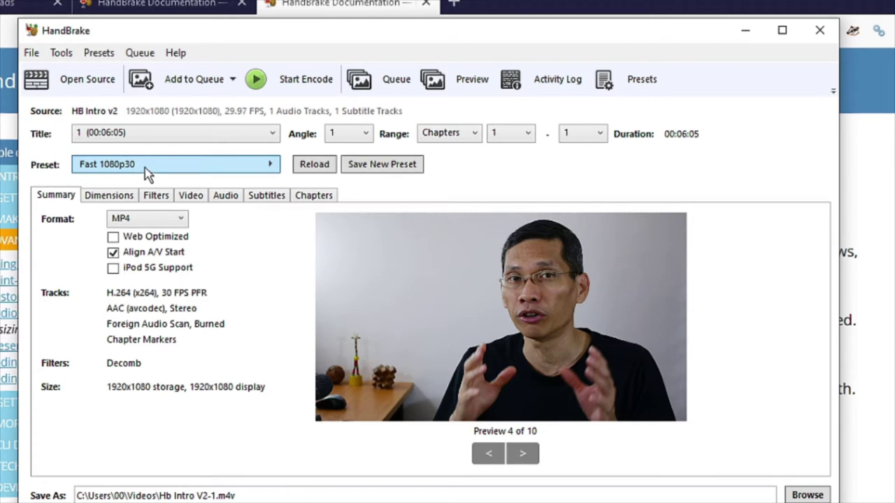
left_click(271, 165)
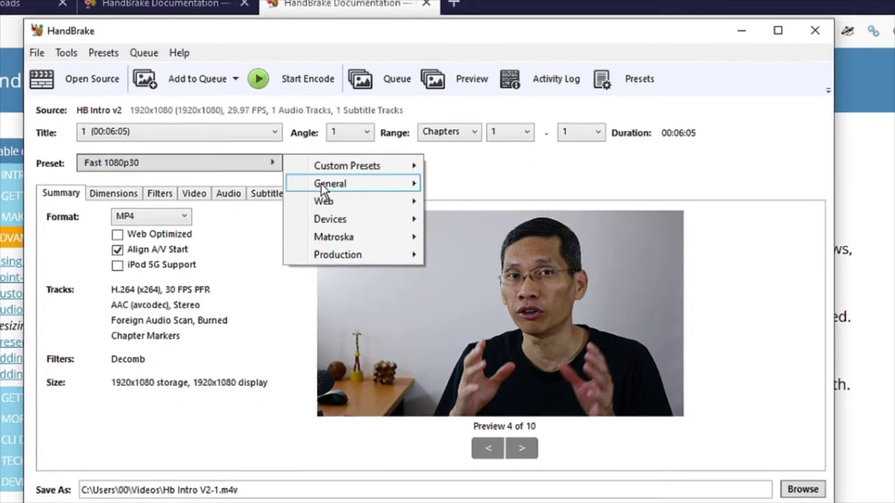
mouse_move(323, 186)
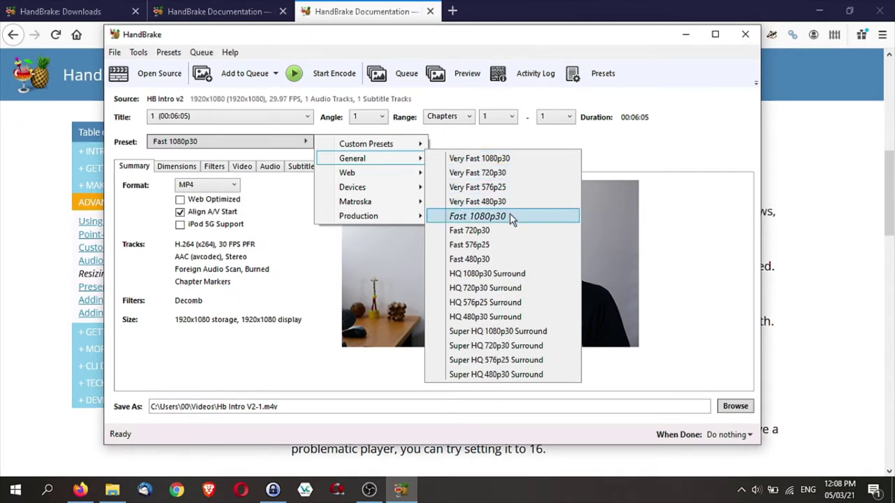
left_click(333, 264)
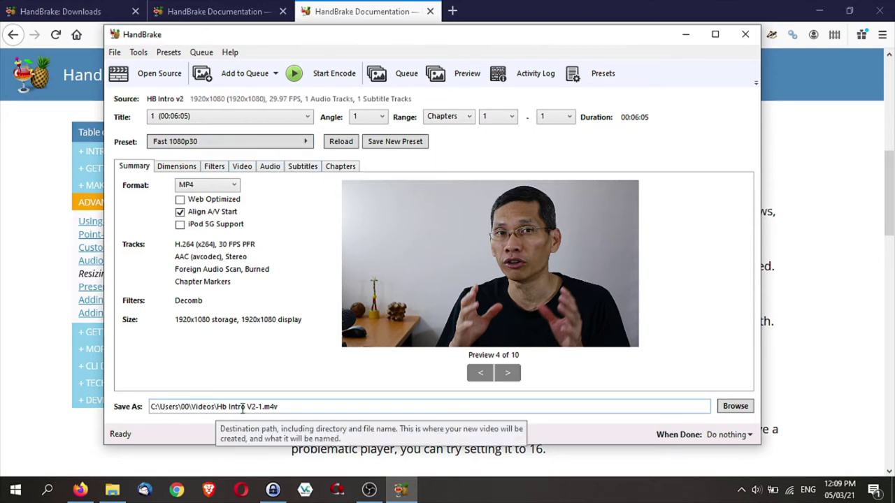
- Set the output to F:\Document\Video\Minute Videos\Handbrake\Hb Intro V2 Compressed.m4v
left_click(735, 407)
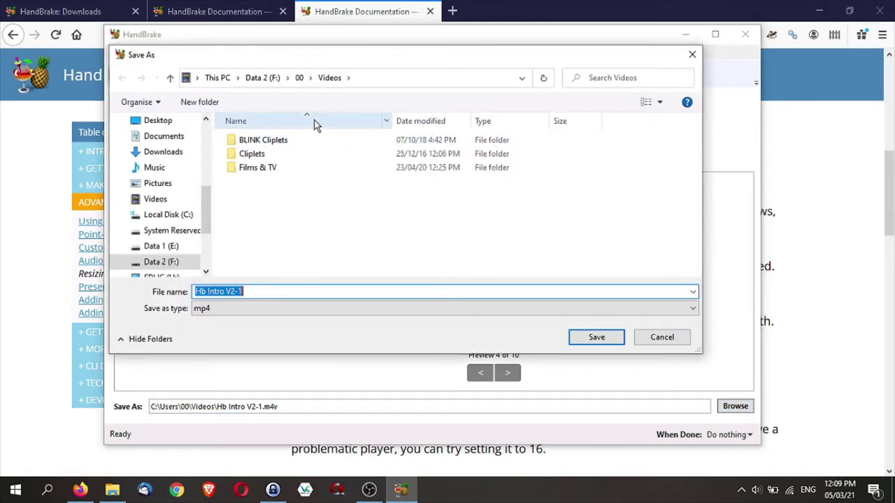
left_click(167, 261)
double_click(256, 150)
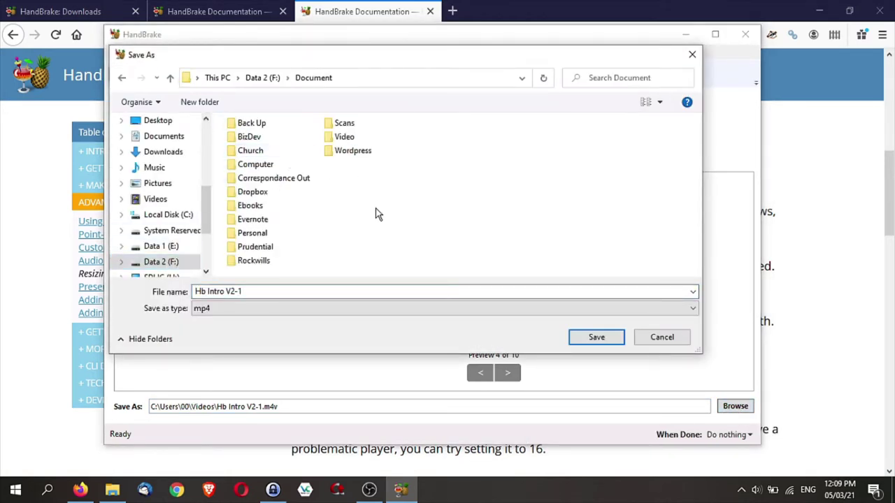
double_click(335, 138)
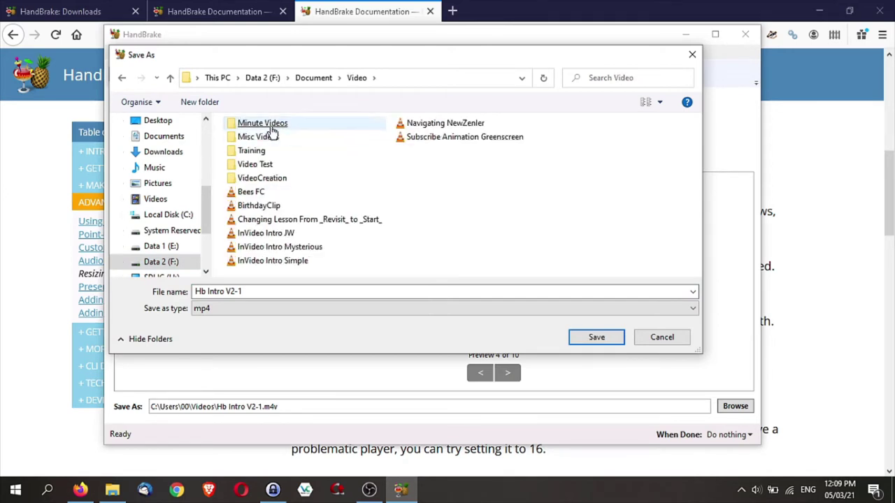
double_click(269, 126)
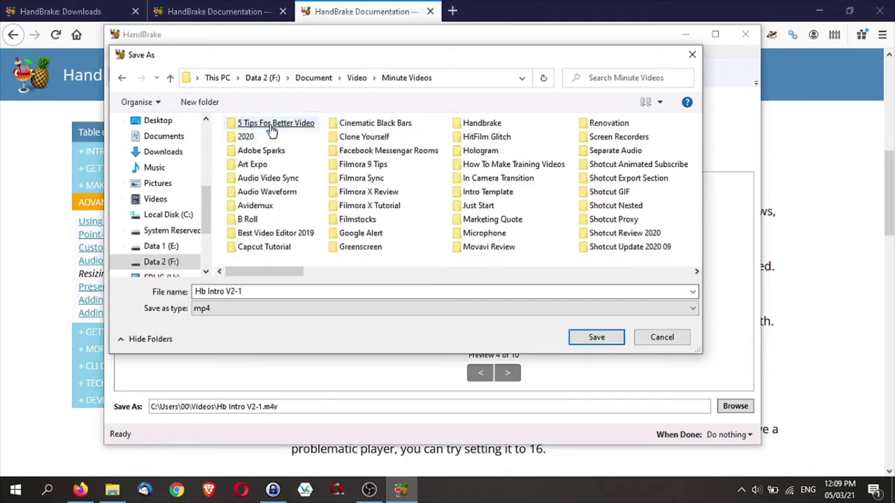
left_click(371, 248)
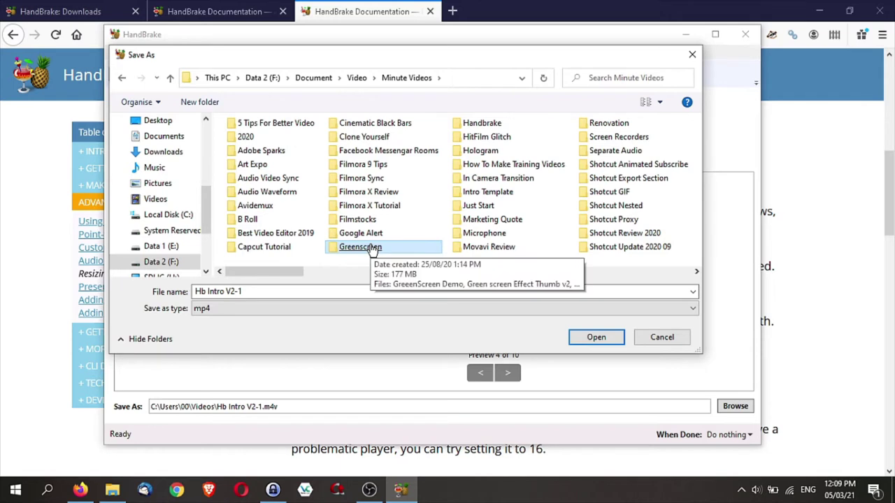
double_click(473, 126)
left_click(298, 291)
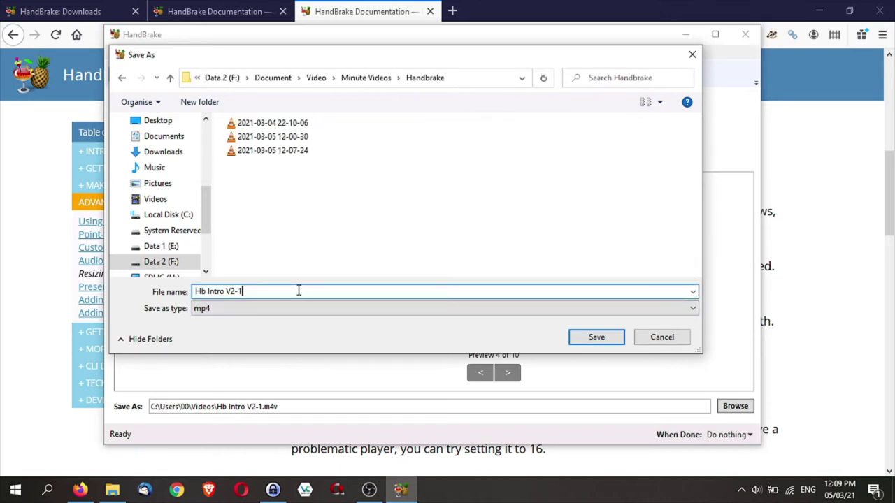
key("BackSpace")
key("BackSpace")
type("Com")
left_click(592, 338)
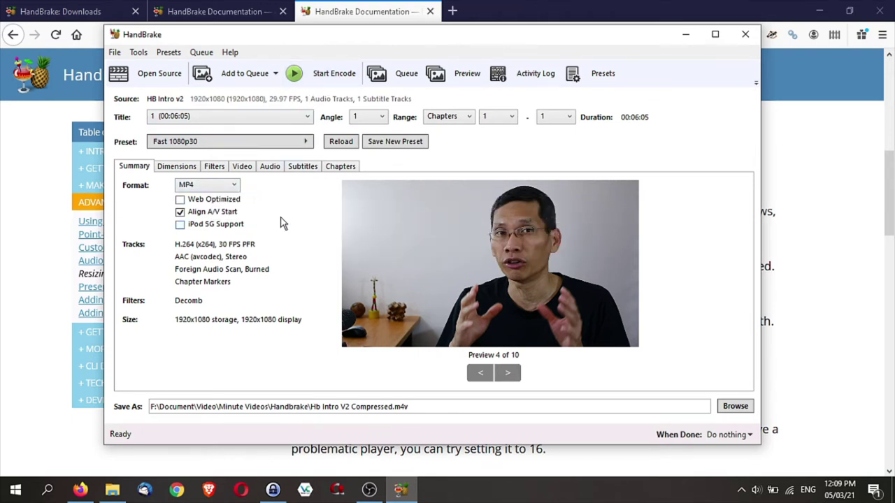
- Keep the MP4 container and set Anamorphic to Loose, making the preset Fast 1080p30 (Modified)
left_click(230, 189)
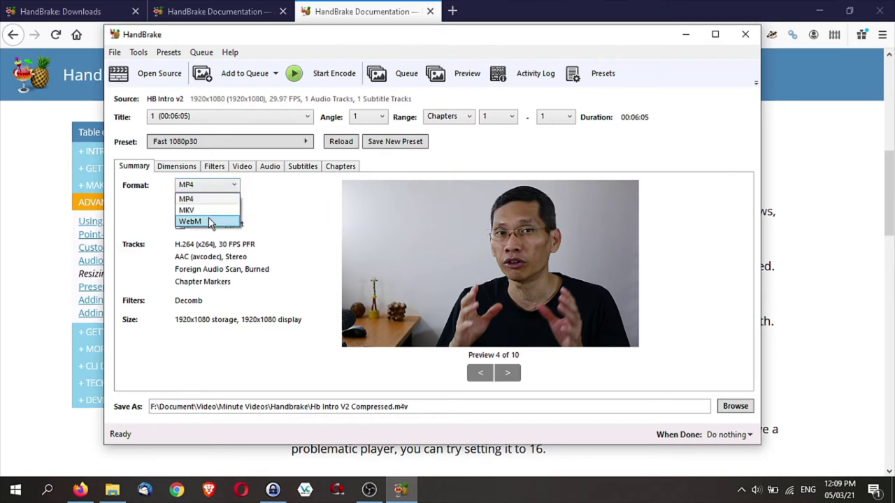
left_click(286, 213)
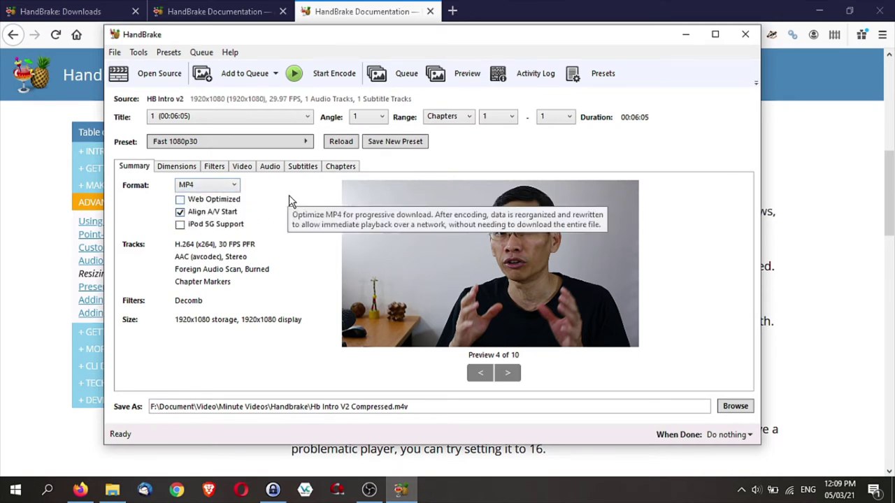
left_click(189, 172)
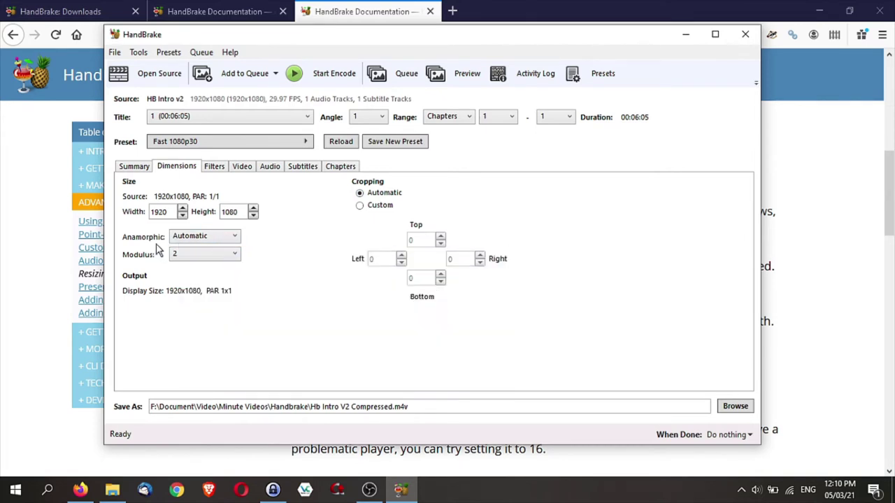
left_click(196, 239)
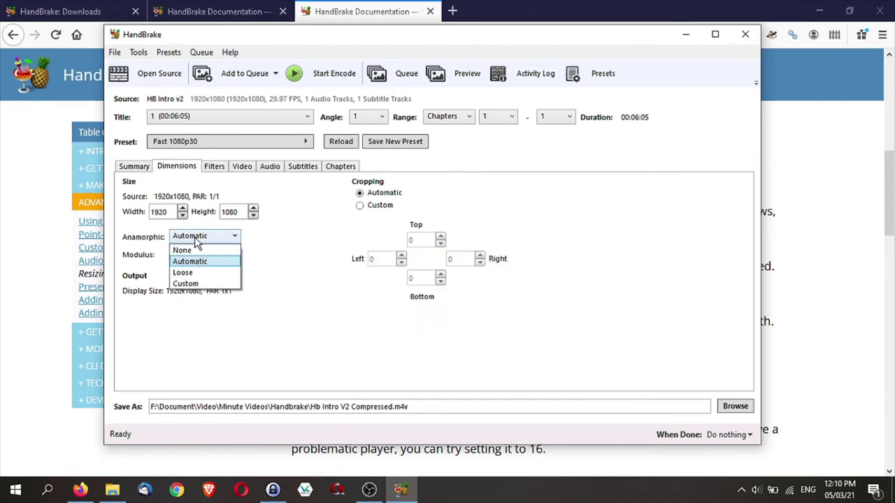
left_click(190, 273)
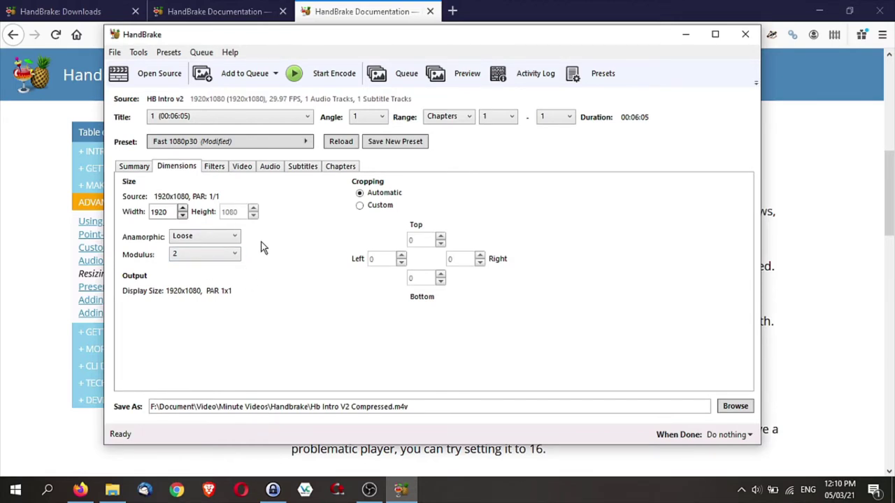
left_click(214, 167)
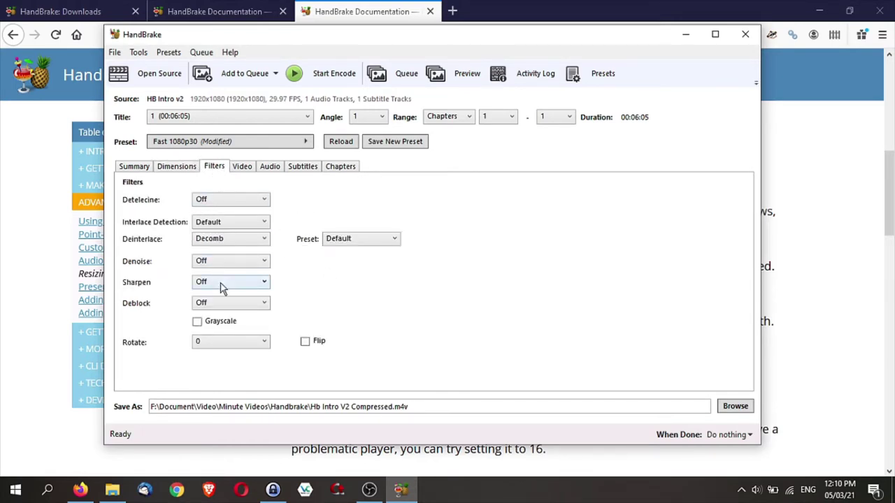
- Keep the H.264 (x264) codec, with framerate Same as source and Constant Framerate selected
left_click(245, 168)
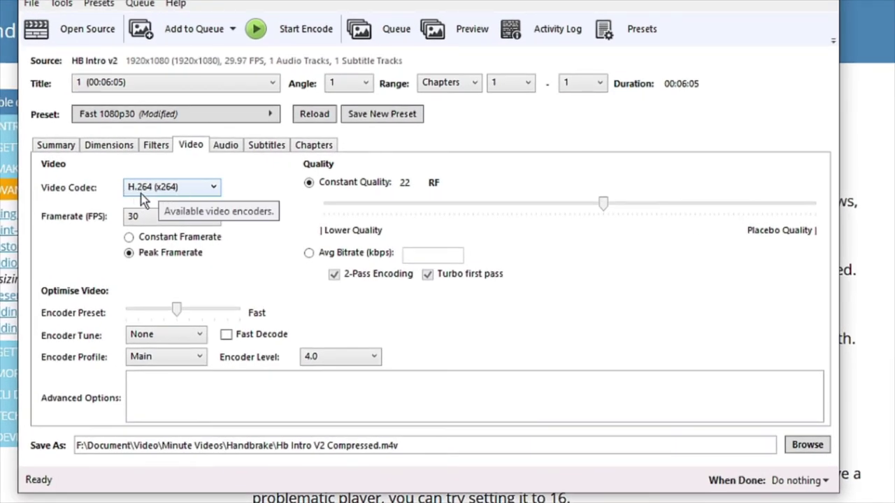
left_click(214, 190)
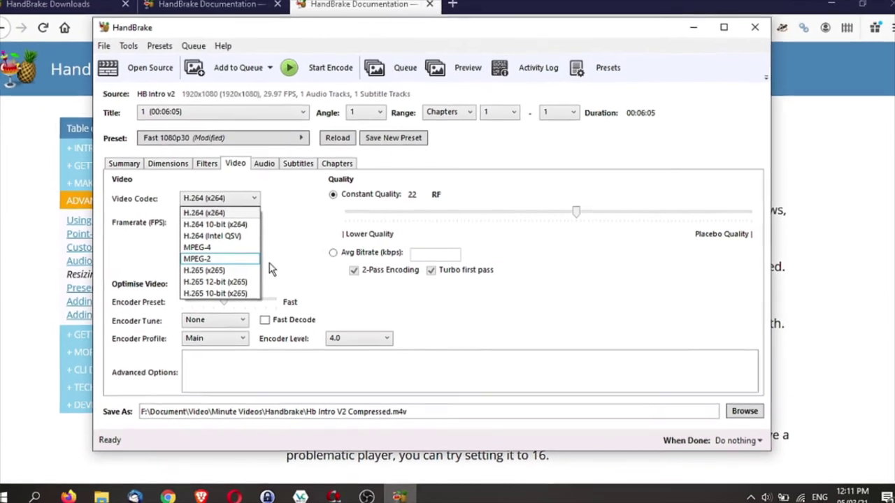
left_click(231, 194)
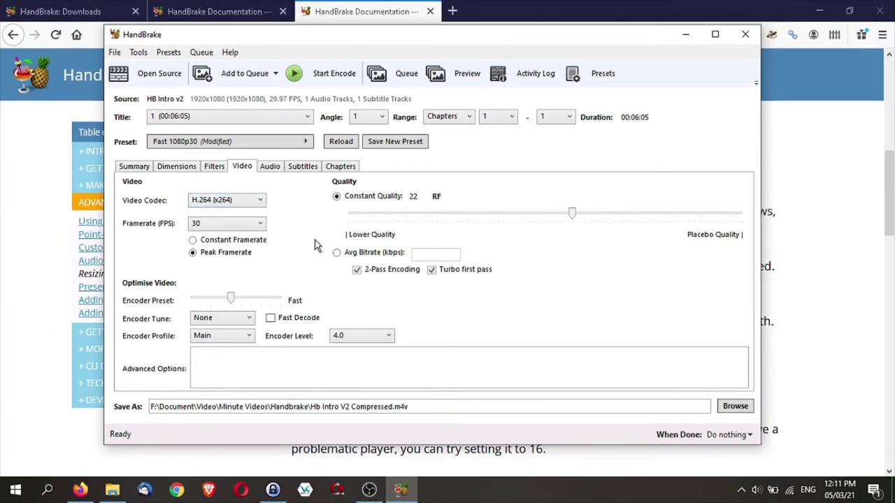
left_click(261, 225)
scroll(264, 248, "up", 2)
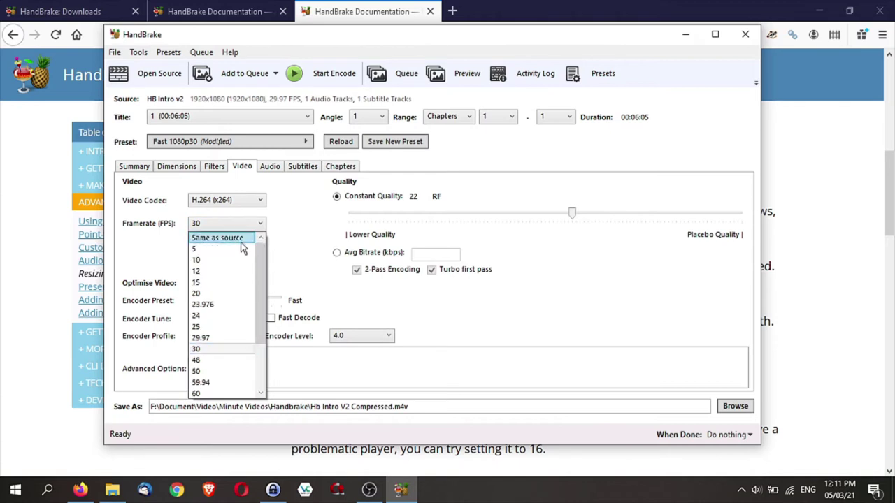
left_click(242, 242)
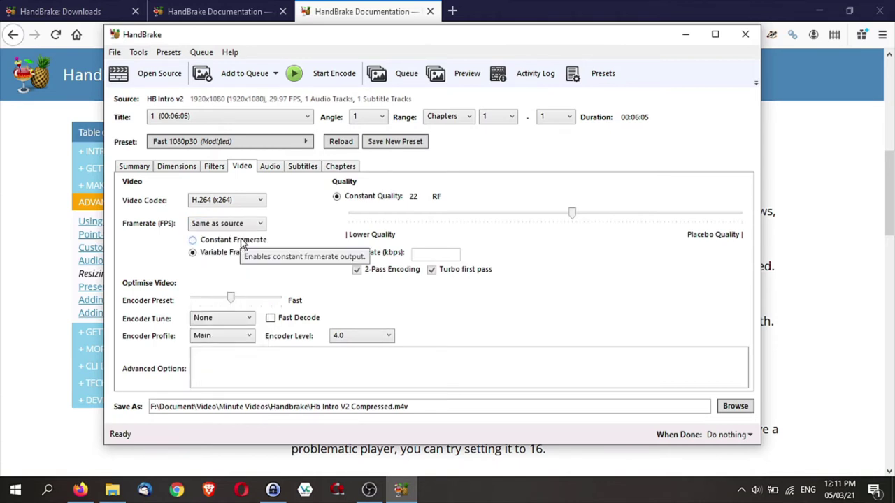
left_click(242, 242)
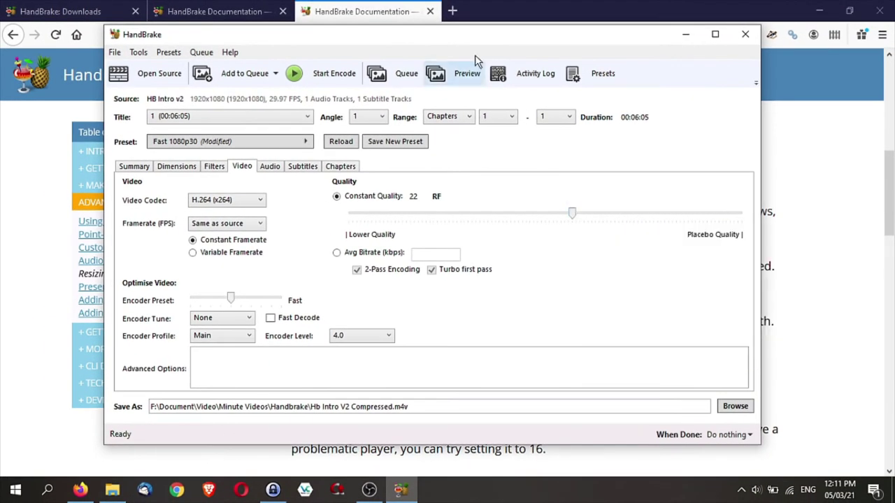
left_click(241, 16)
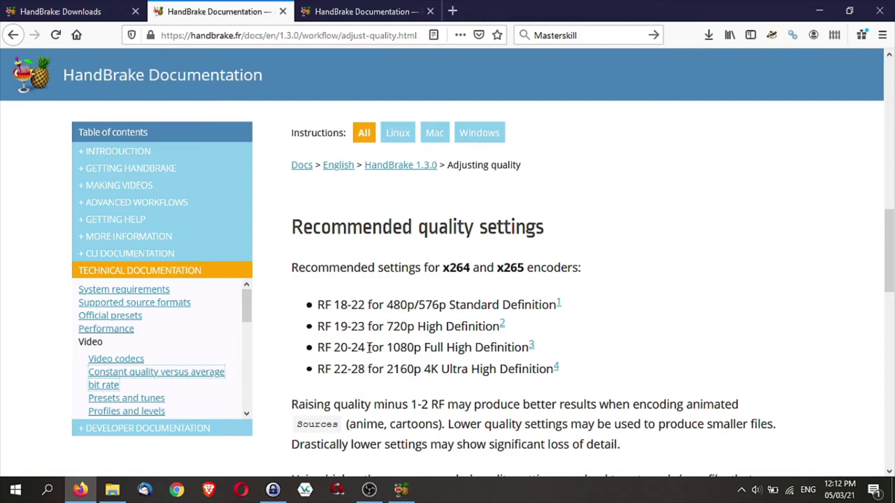
- Test Constant Quality values up to lossless RF 0, then settle back on RF 22
left_click(404, 489)
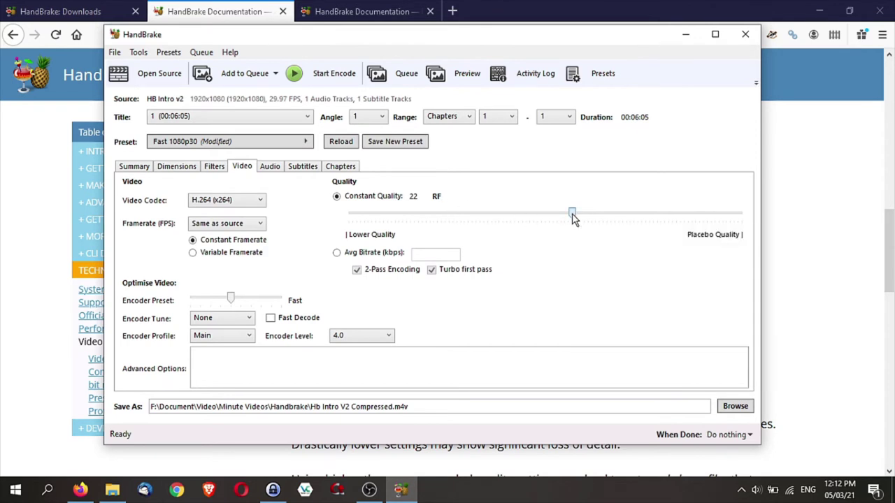
mouse_move(572, 217)
left_mouse_down()
mouse_move(600, 217)
mouse_move(549, 217)
mouse_move(572, 217)
left_mouse_up()
left_click_drag(570, 213, 743, 213)
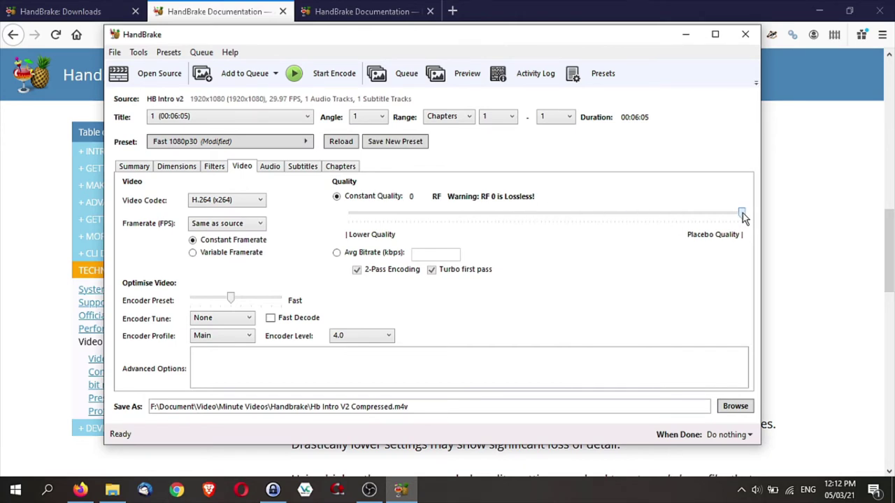
left_click_drag(742, 213, 577, 213)
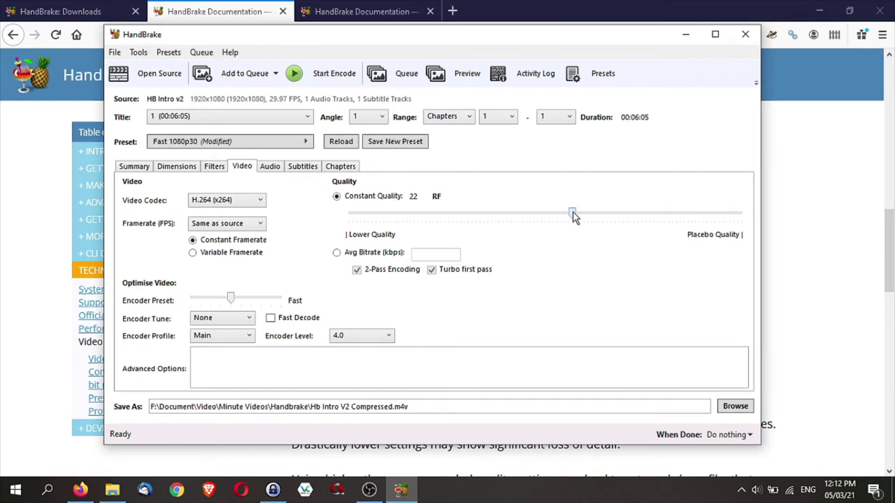
left_click_drag(575, 212, 561, 212)
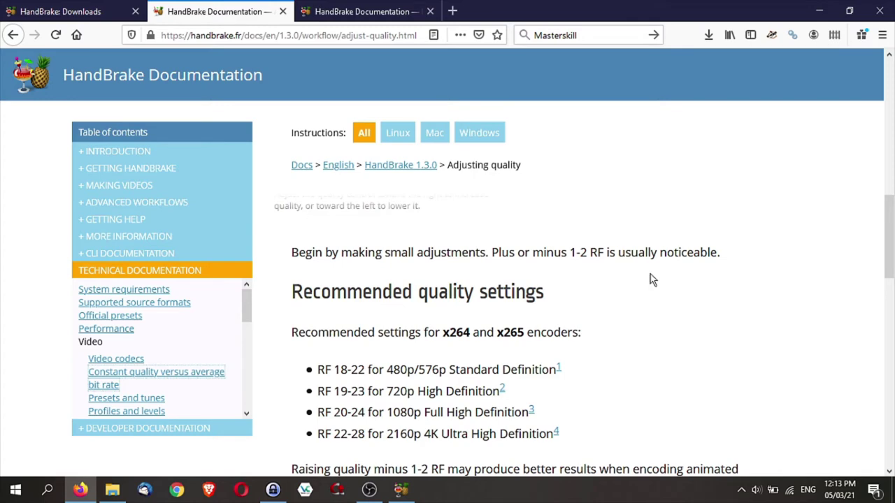
left_click(406, 492)
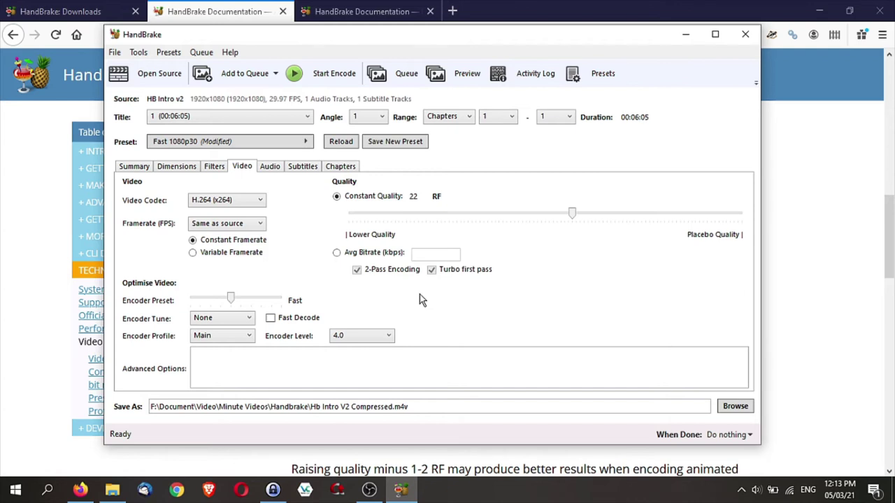
left_click(270, 165)
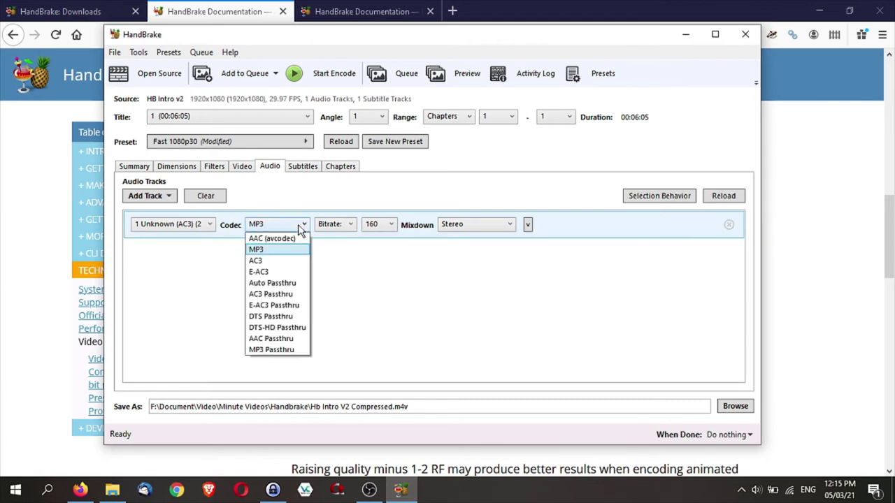
- Set the audio track codec to Auto Passthru and view the Subtitles settings
left_click(294, 284)
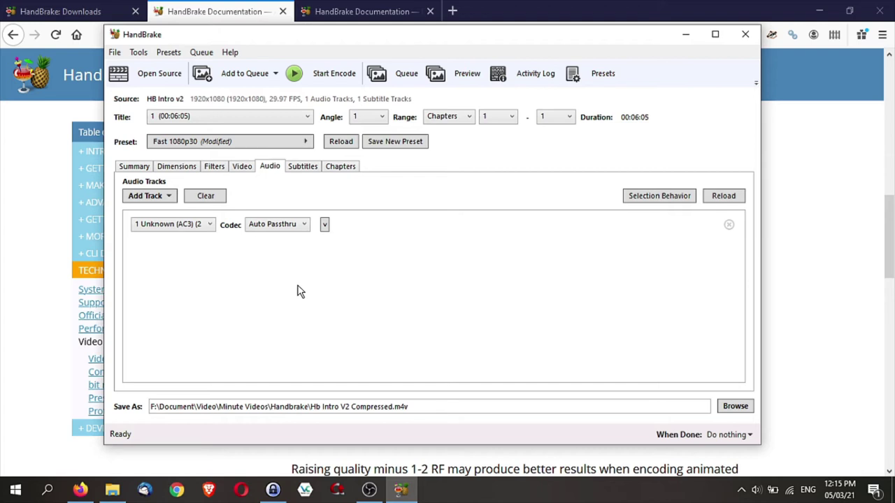
left_click(302, 168)
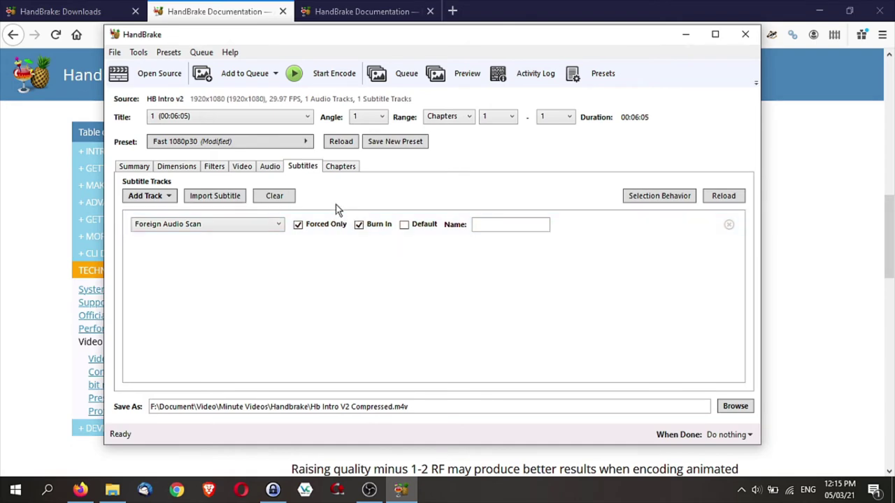
left_click(330, 14)
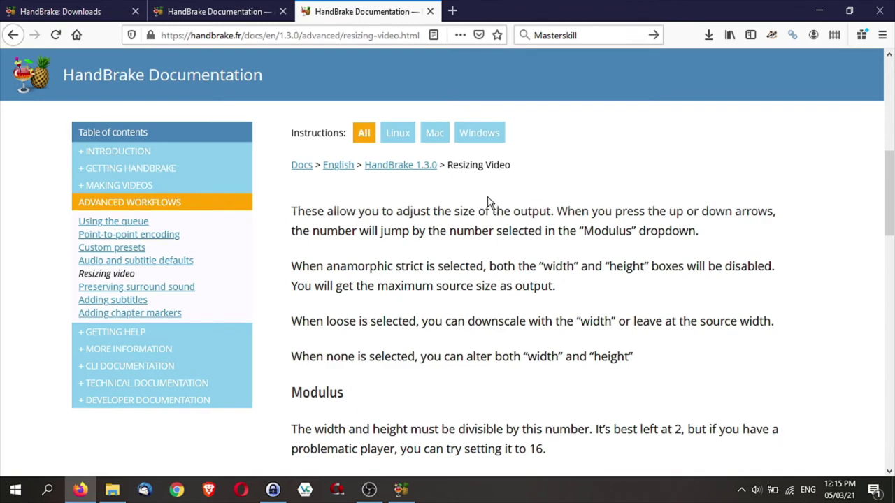
- Read the Adding subtitles documentation page, then return to HandBrake's Chapters settings
left_click(136, 303)
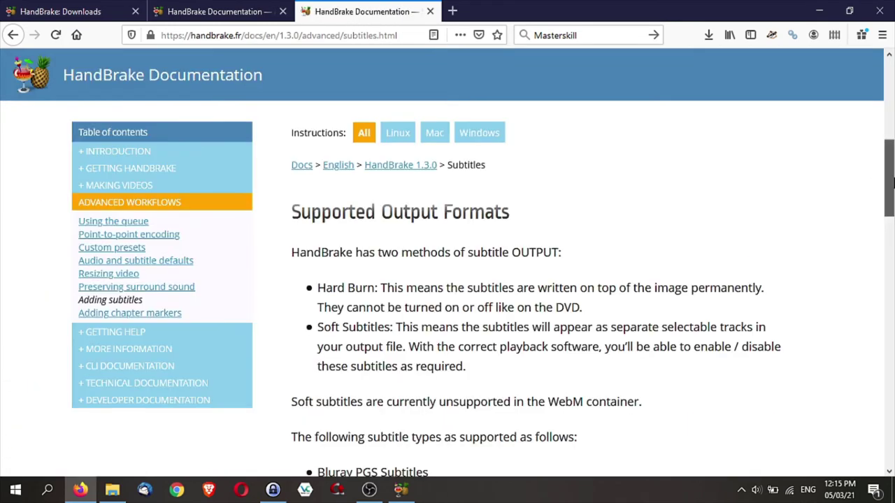
left_click_drag(891, 181, 892, 153)
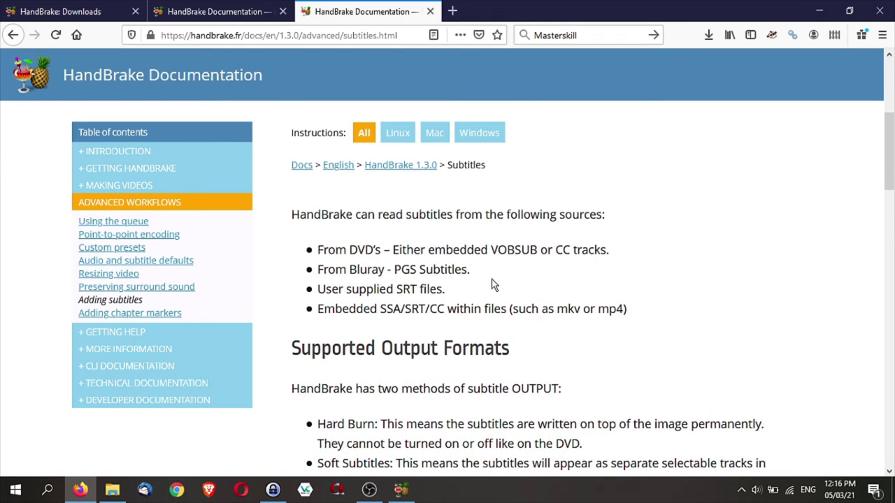
left_click_drag(892, 152, 892, 131)
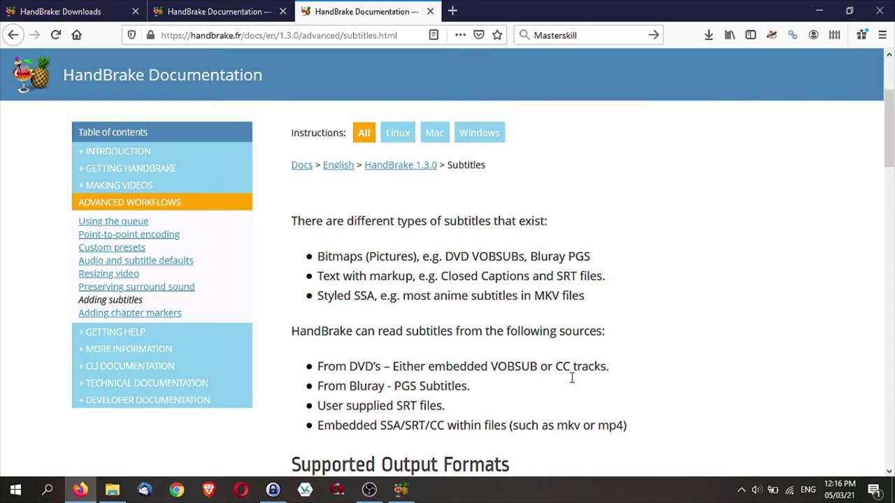
left_click(401, 490)
left_click(344, 166)
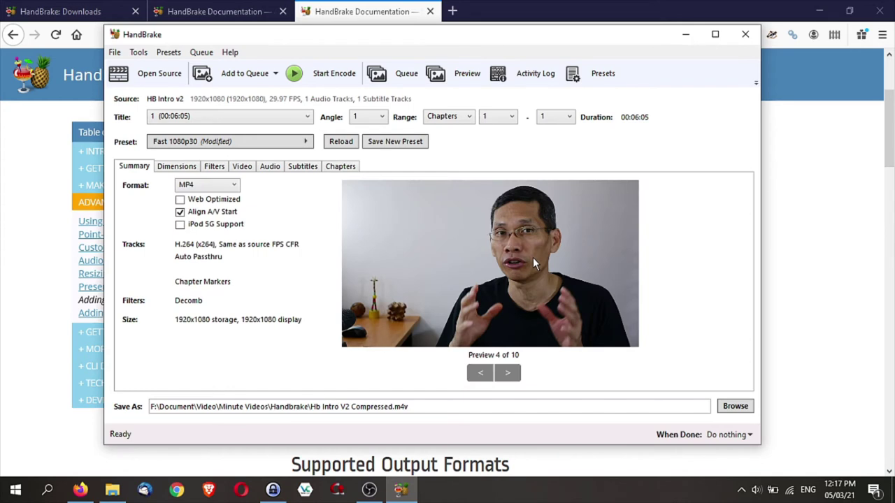
- Start encoding HB Intro v2 into Hb Intro V2 Compressed.m4v
left_click(311, 76)
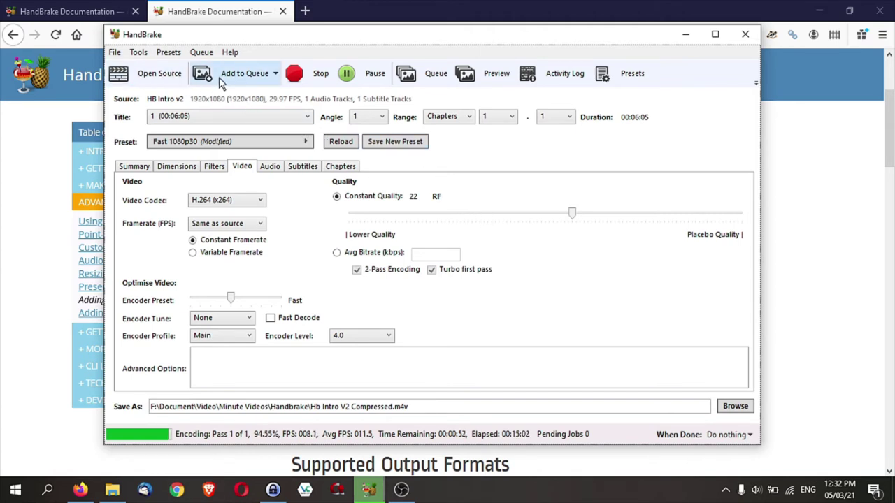
left_click(149, 77)
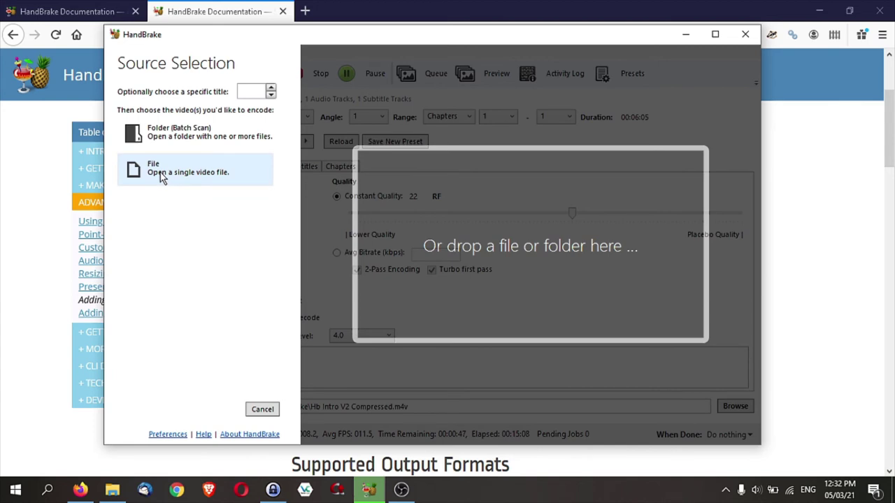
- Load Handbrake Intro as the new source and browse the output to Minute Videos\Handbrake
left_click(160, 179)
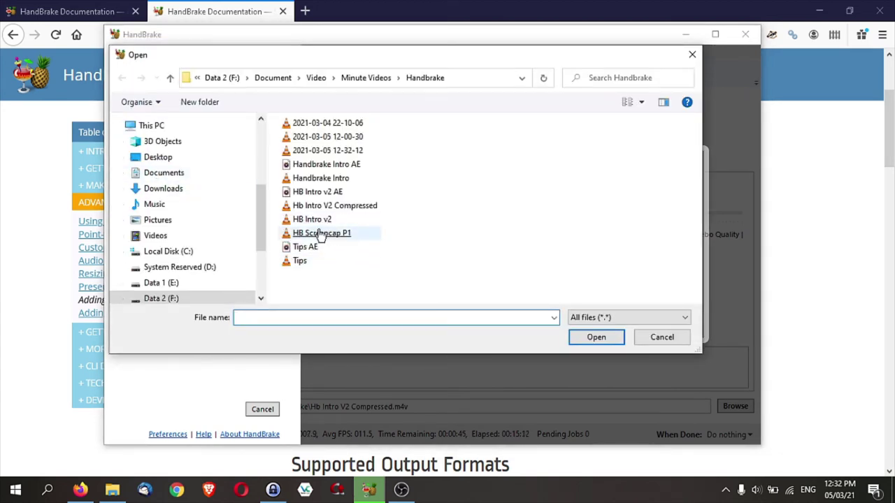
double_click(313, 180)
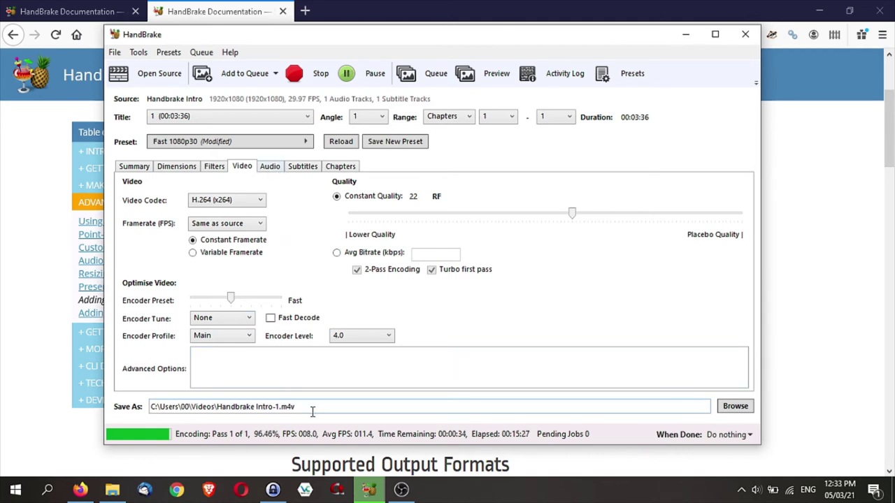
left_click(736, 406)
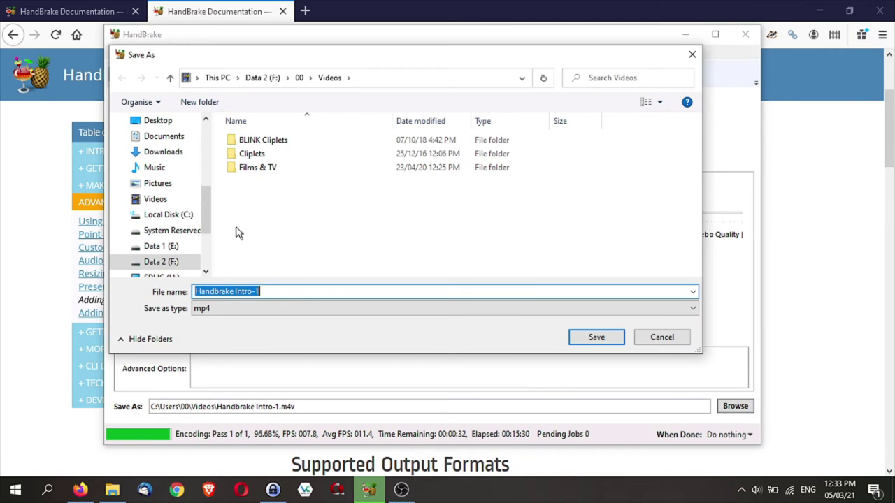
left_click(161, 262)
double_click(253, 149)
double_click(336, 134)
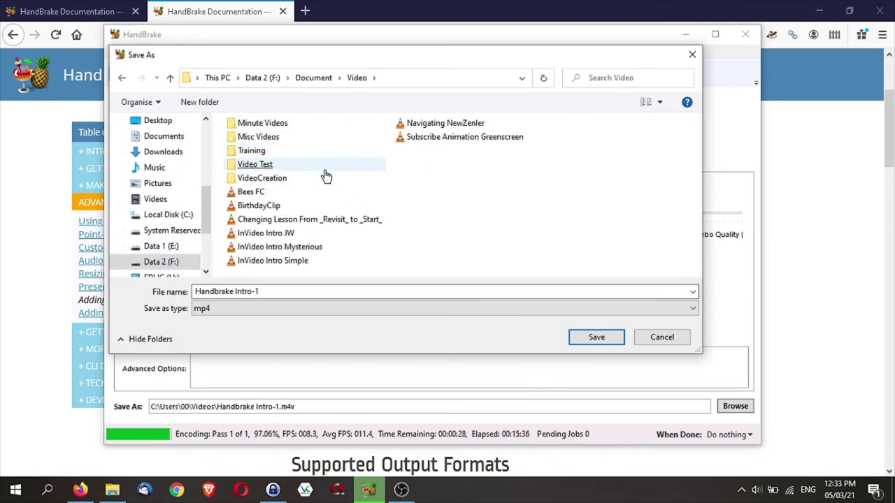
double_click(260, 123)
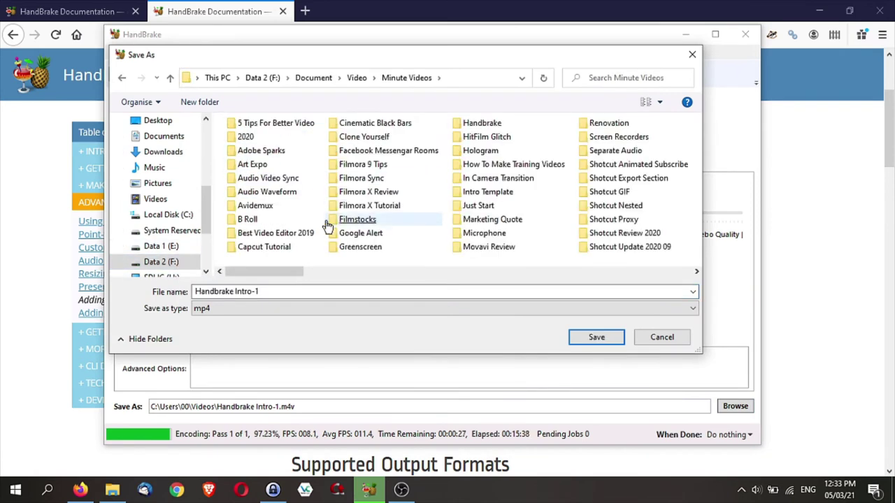
double_click(482, 123)
- Name the output Handbrake Intro 1 Compressed, save, and add the job to the queue
left_click(324, 291)
left_click(324, 291)
key("BackSpace")
key("BackSpace")
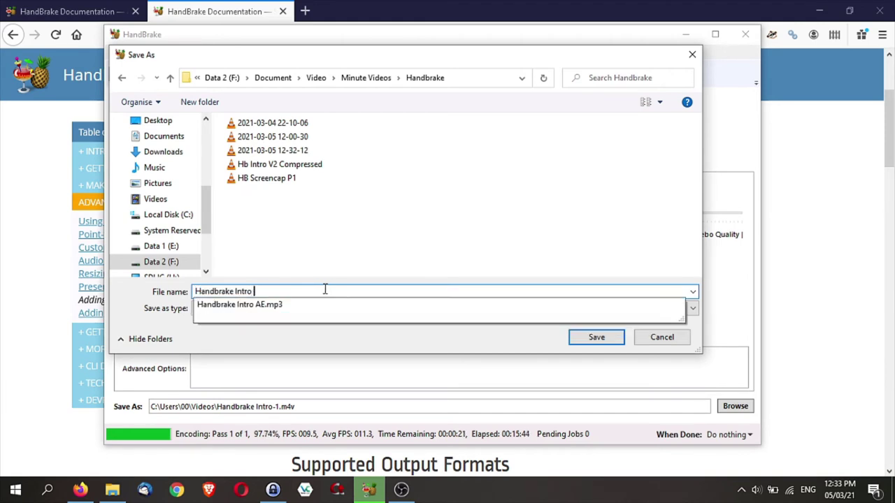
type("1 Compressed")
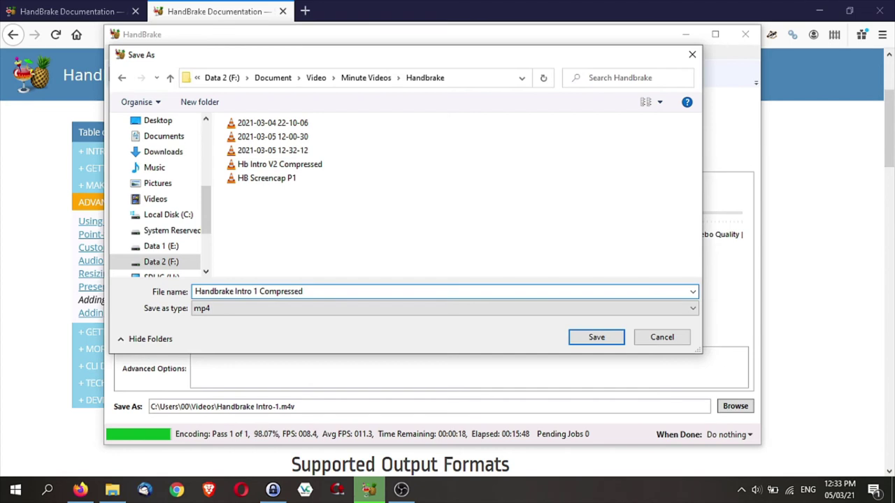
left_click(588, 336)
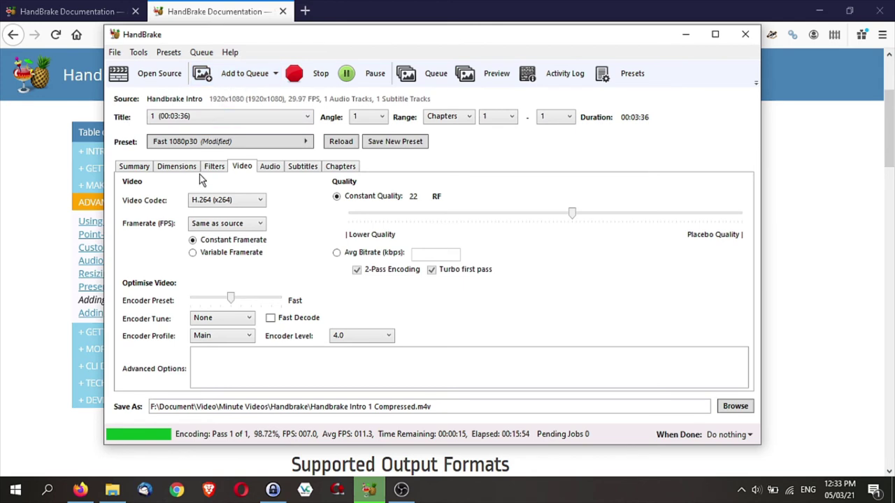
left_click(234, 74)
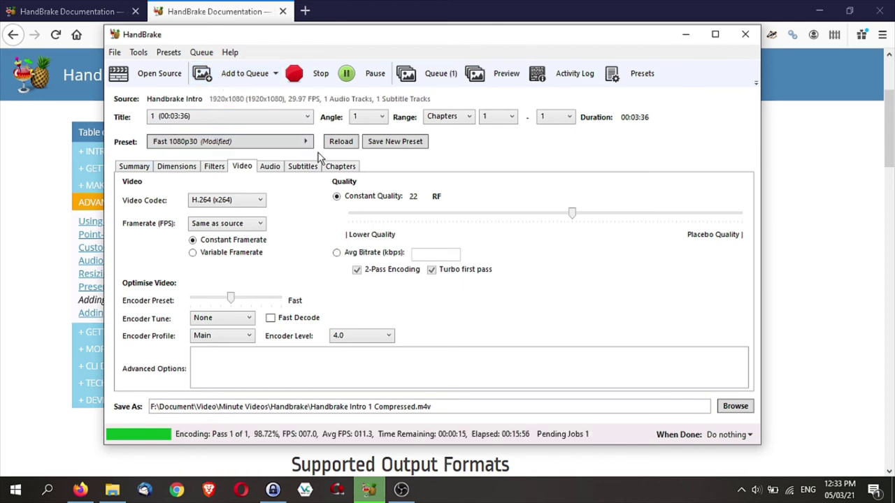
- Check the encode queue, then pause the running encode from the main toolbar
left_click(442, 76)
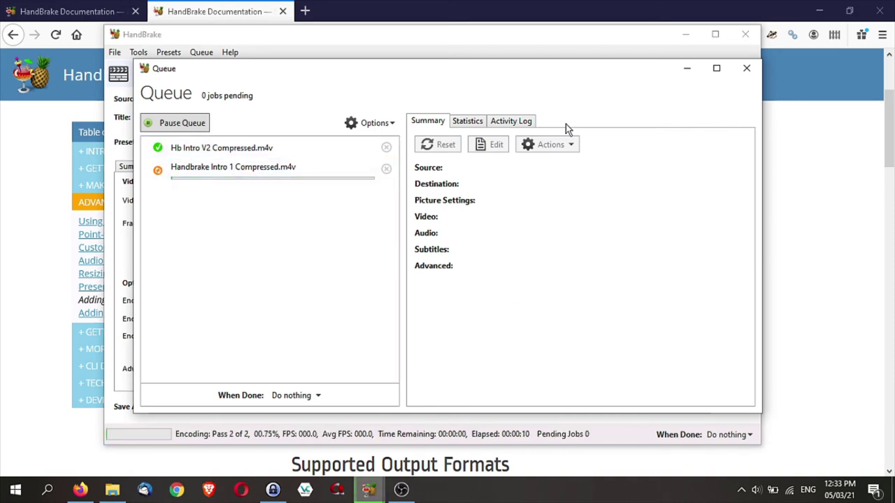
left_click(687, 68)
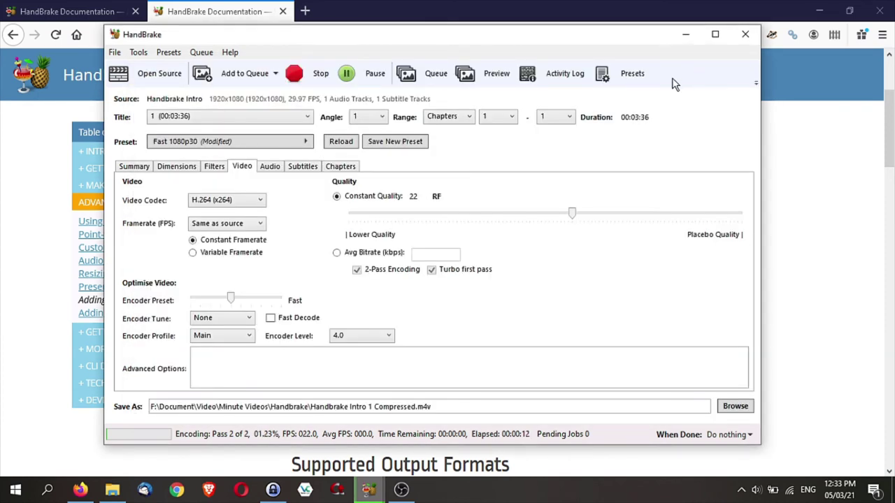
left_click(384, 85)
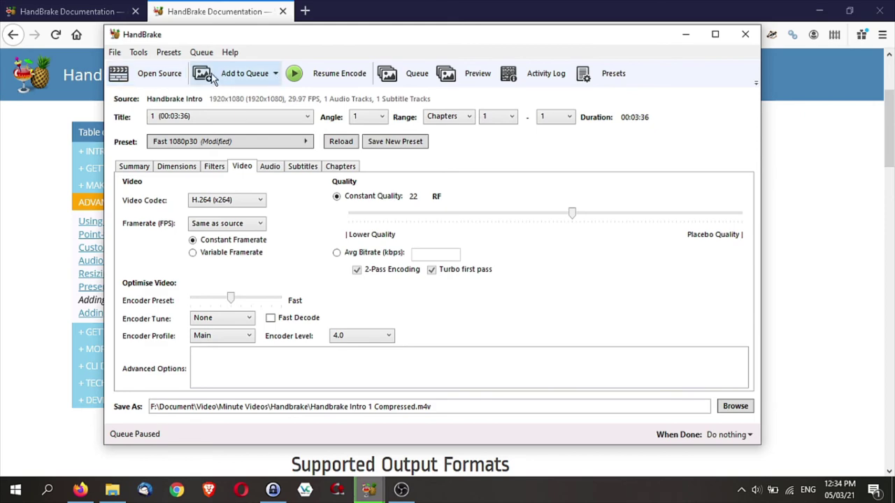
- Load the Tips video as the source and check its default save path, Tips-1.m4v in Videos
left_click(136, 77)
left_click(186, 174)
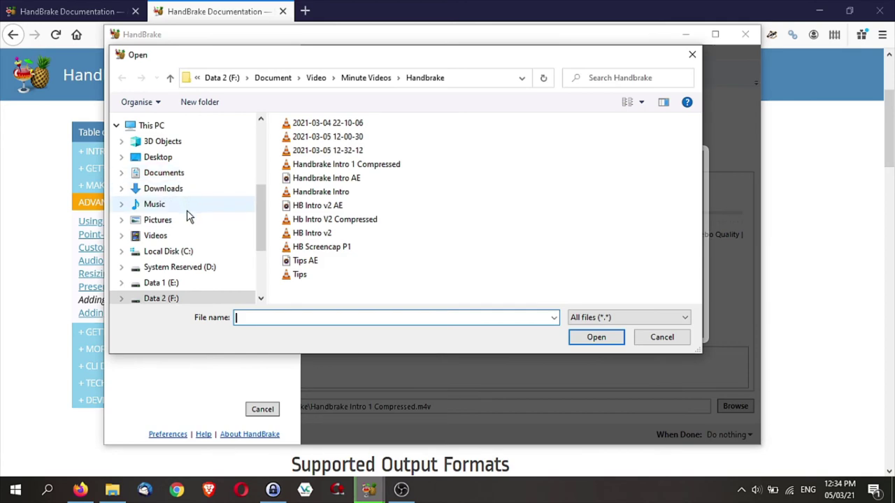
double_click(299, 276)
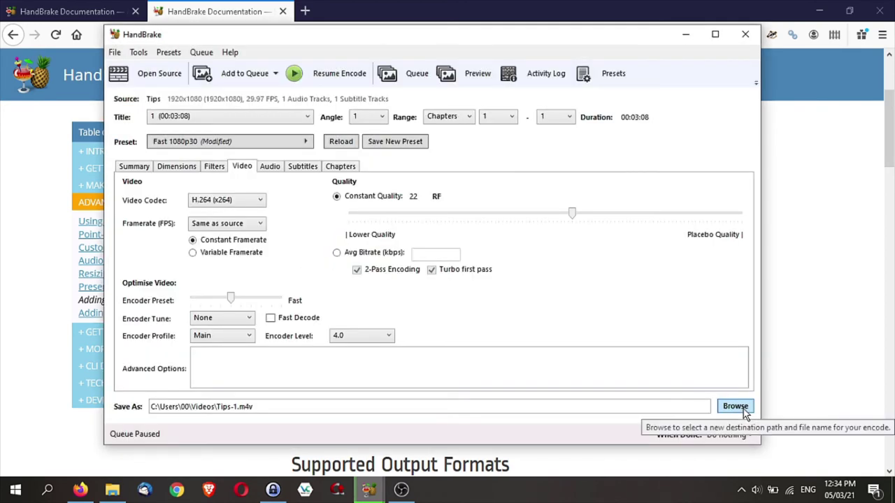
left_click(743, 409)
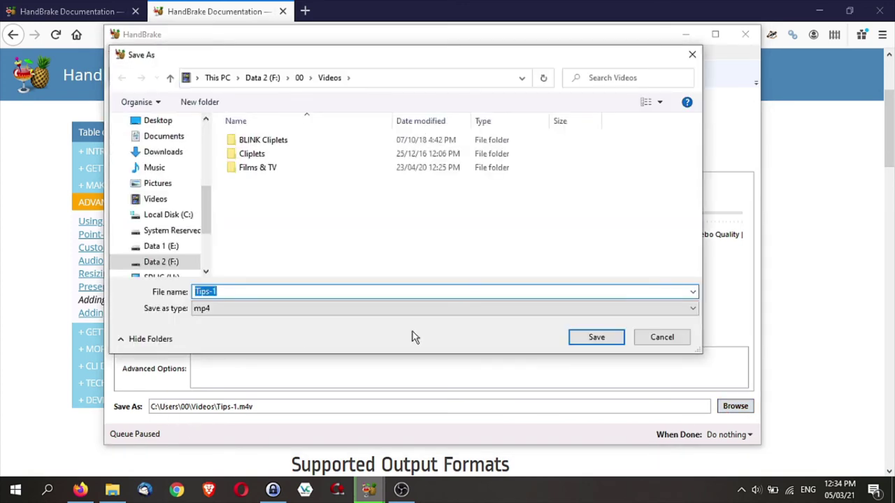
left_click(659, 336)
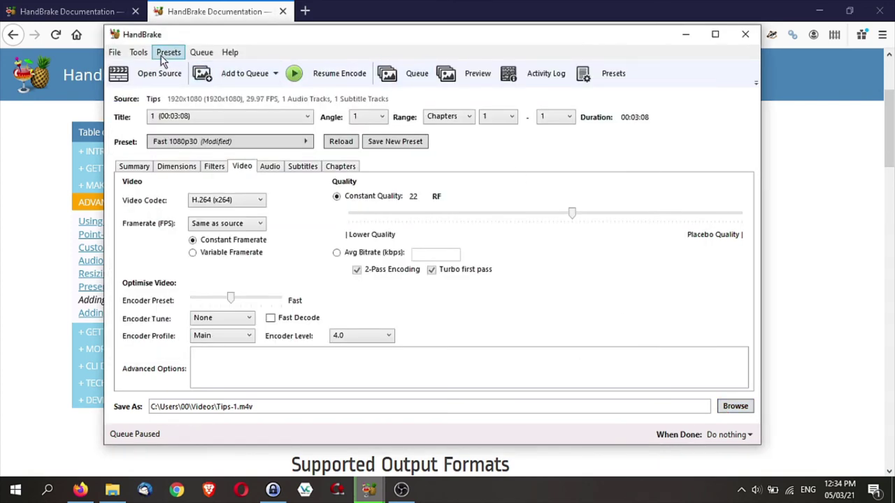
left_click(115, 56)
- In Preferences > Output Files, set the default output folder to F:\Document
mouse_move(138, 54)
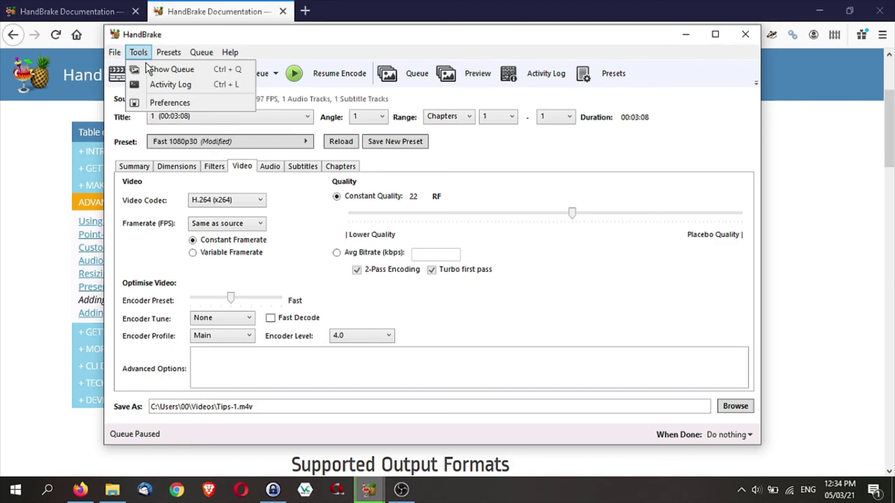
left_click(153, 102)
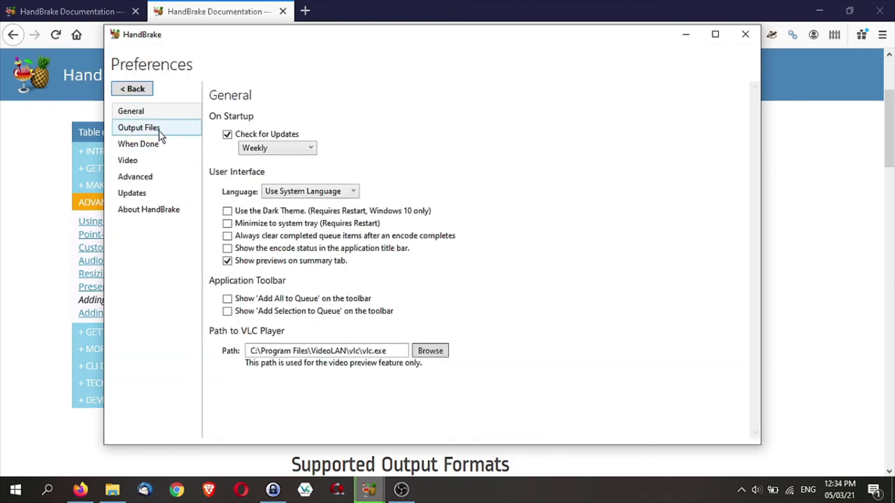
left_click(157, 132)
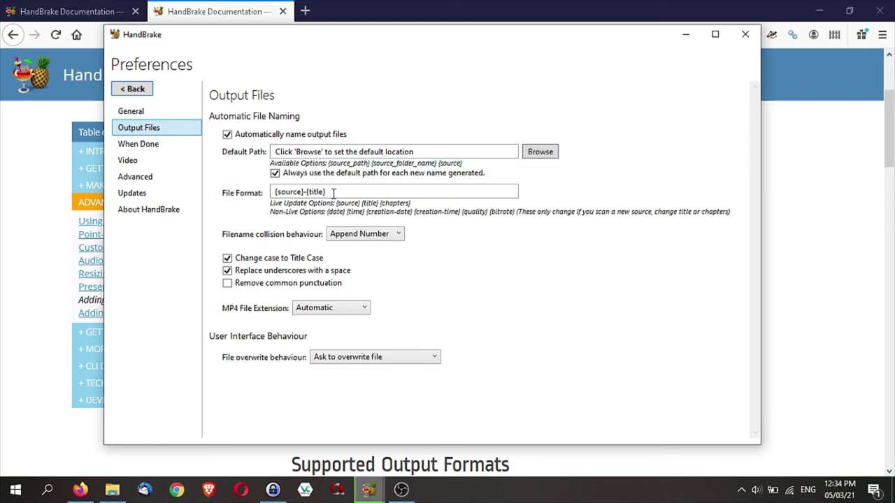
left_click(275, 174)
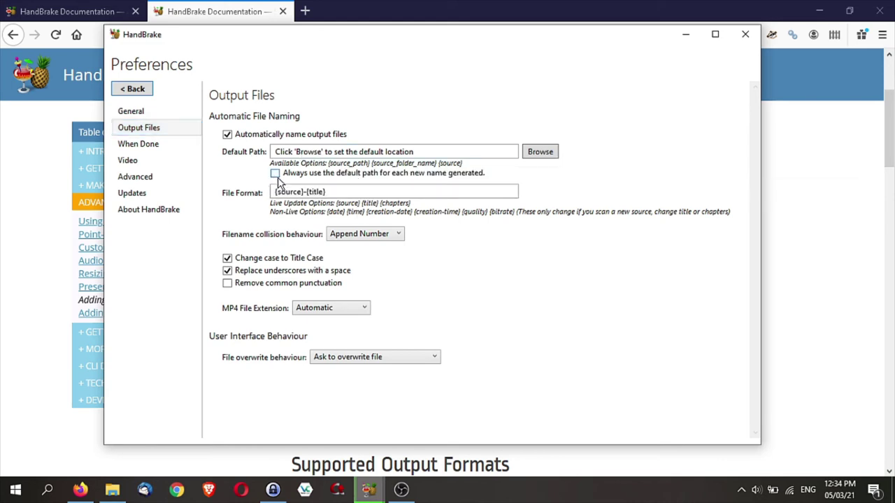
left_click(540, 153)
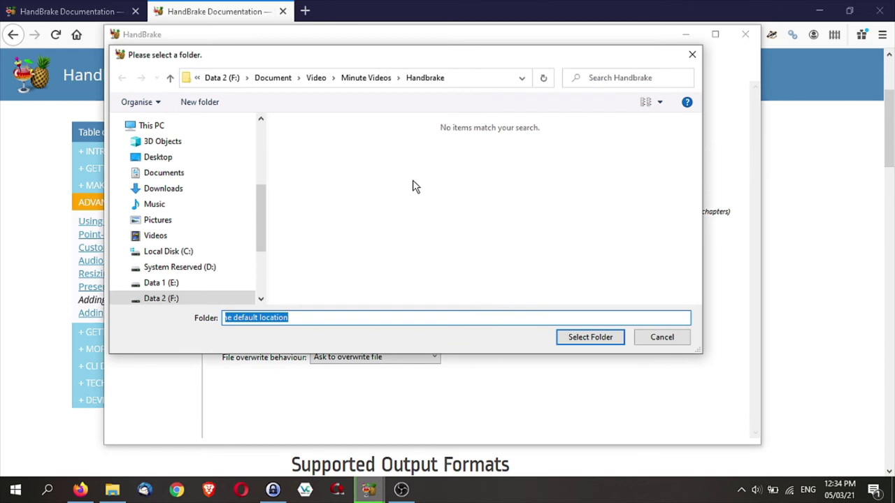
left_click(181, 300)
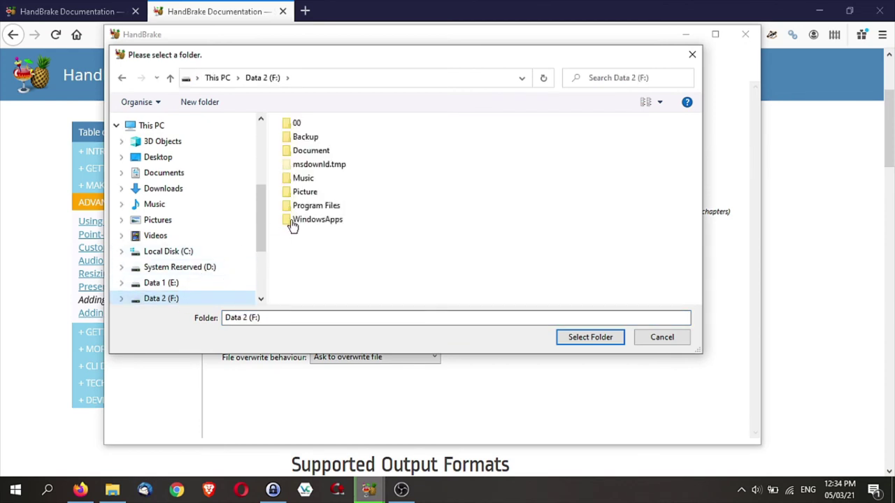
left_click(306, 154)
double_click(305, 154)
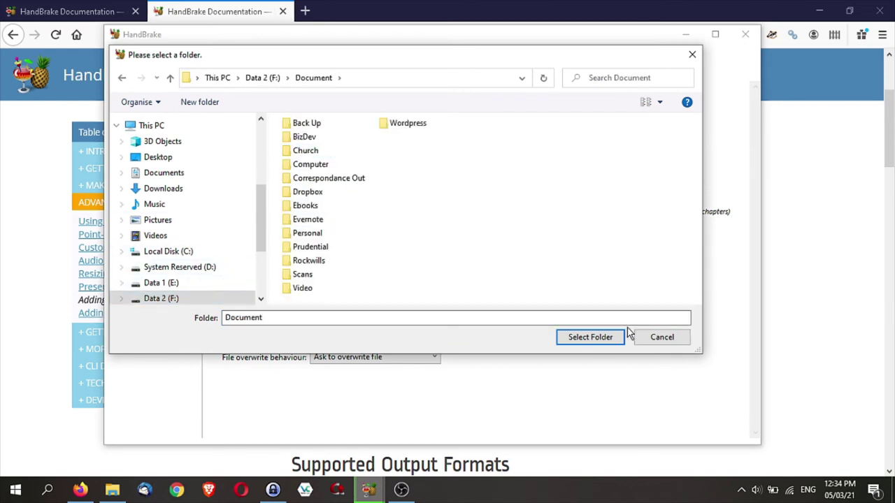
left_click(606, 337)
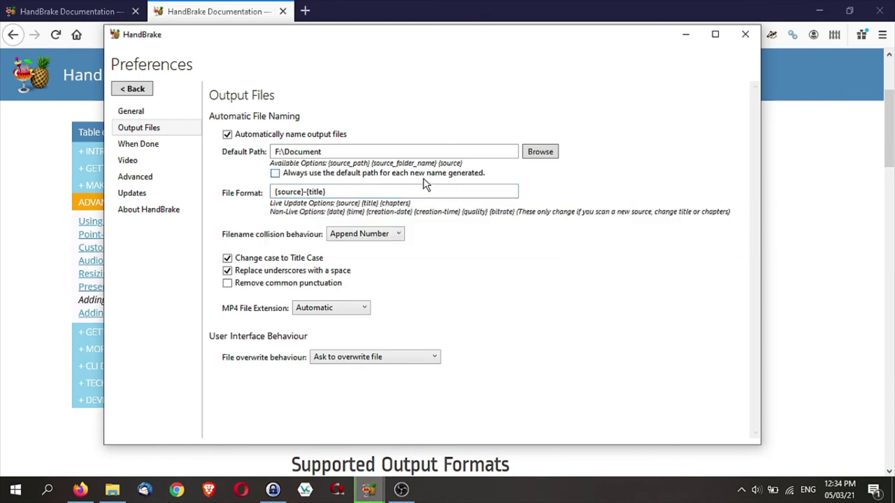
- Keep 'Always use the default path', set MP4 extension to Always use MP4, leave When Done at Do nothing
left_click(276, 174)
left_click(346, 312)
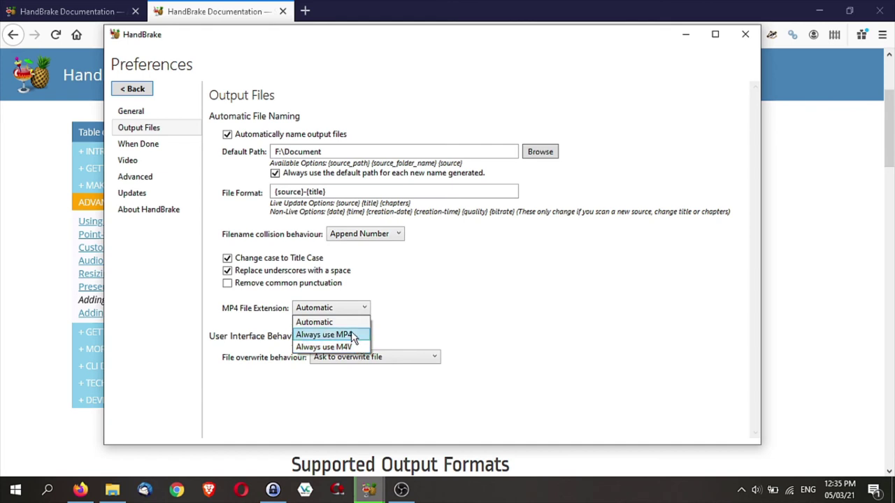
left_click(351, 334)
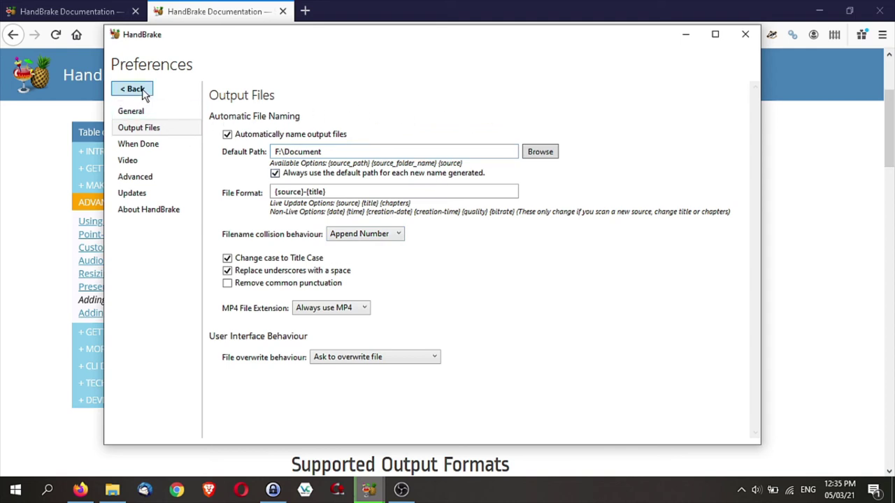
left_click(150, 144)
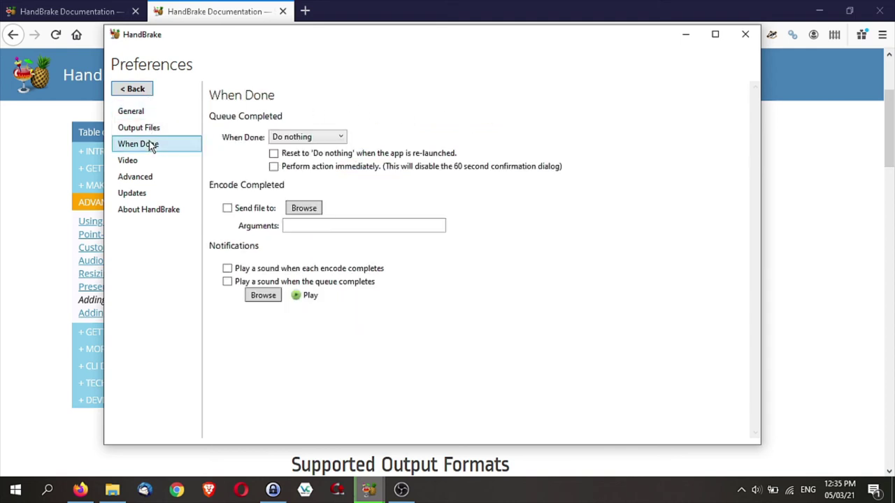
left_click(339, 137)
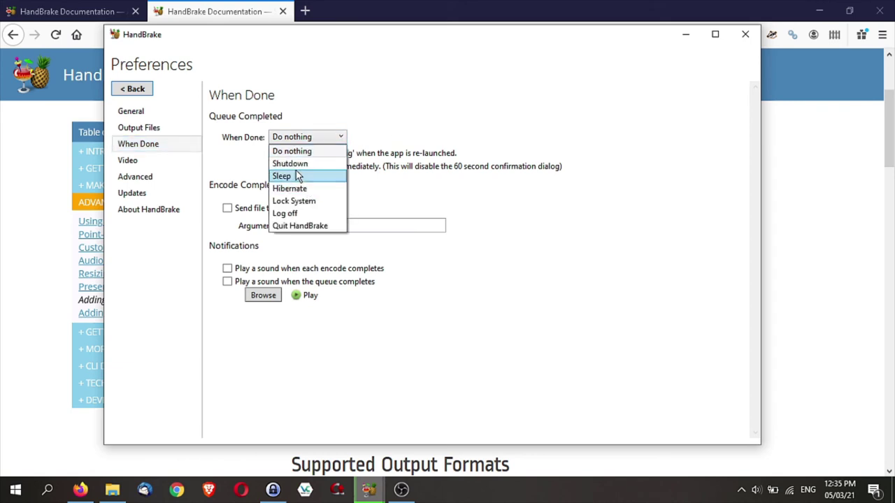
left_click(422, 202)
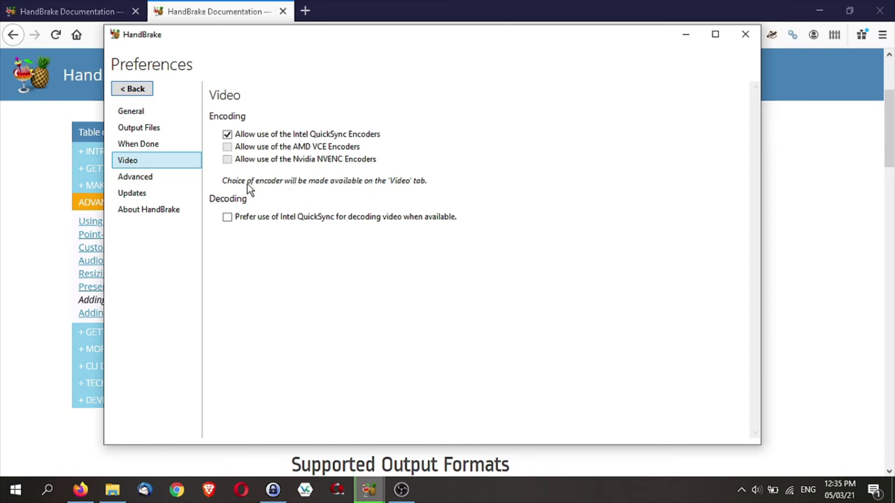
left_click(131, 93)
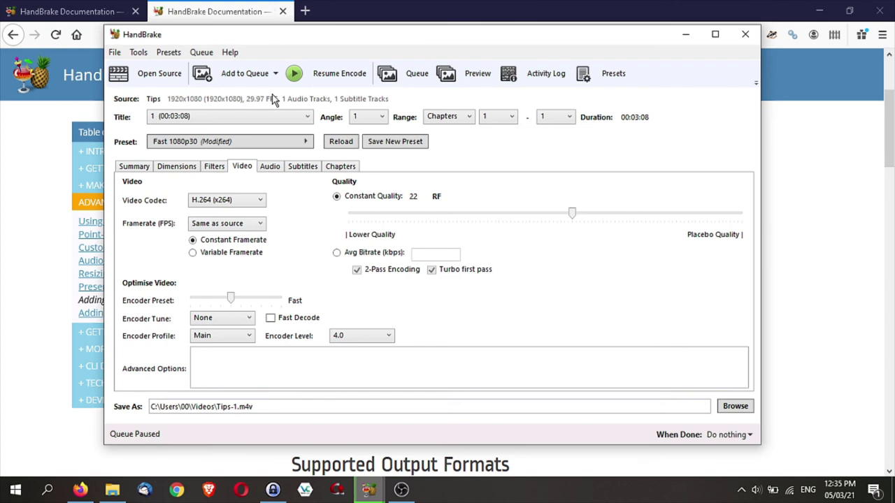
- Queue Tips to encode as Tips-1.mp4, then review the Summary, Dimensions and Video tabs
left_click(418, 74)
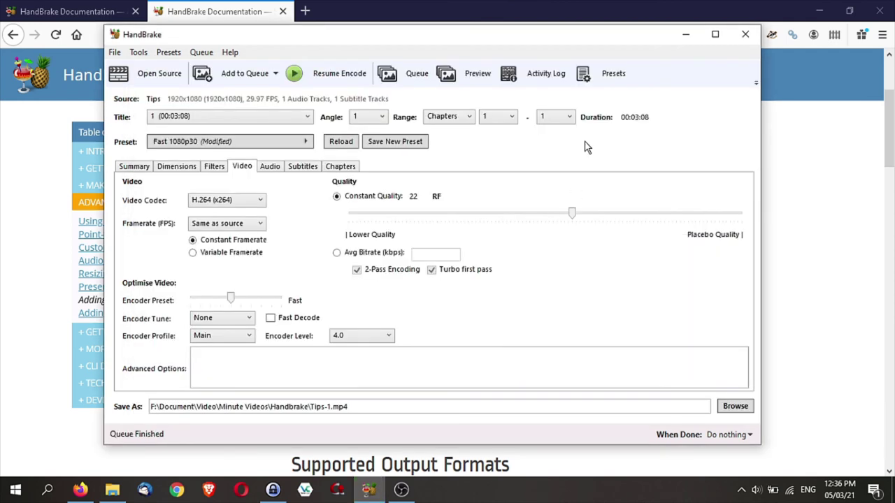
left_click(142, 172)
left_click(176, 172)
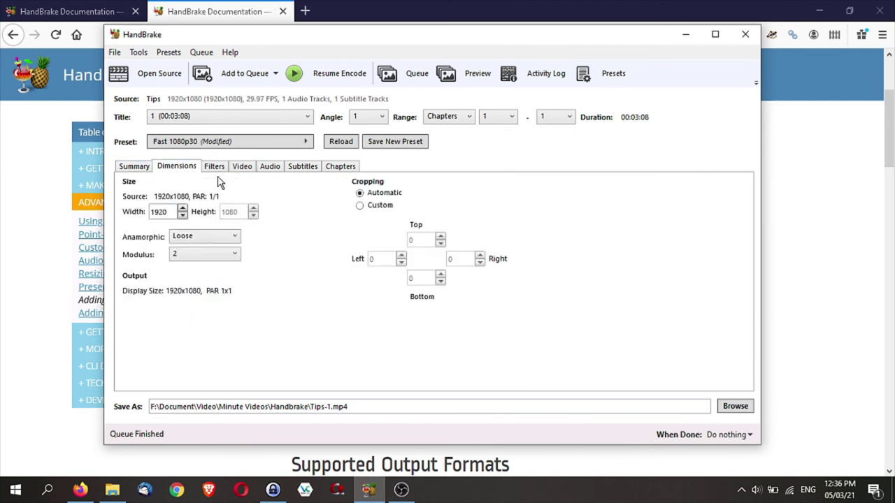
left_click(245, 170)
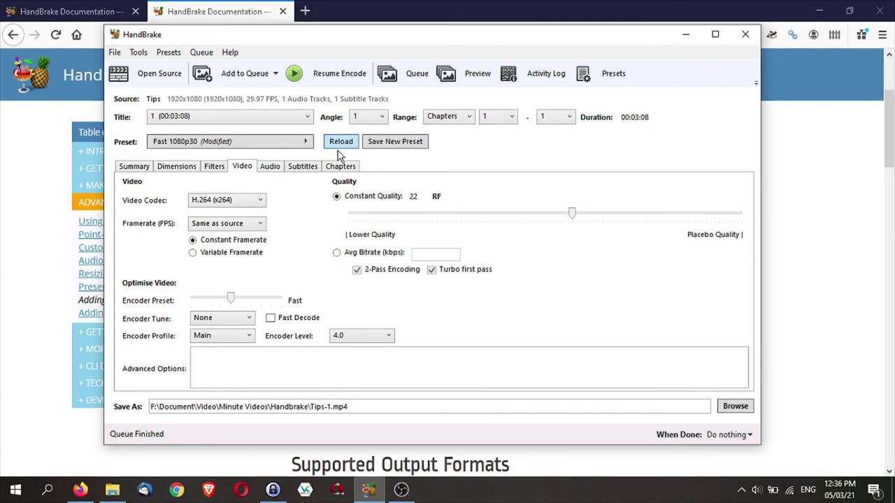
left_click(395, 142)
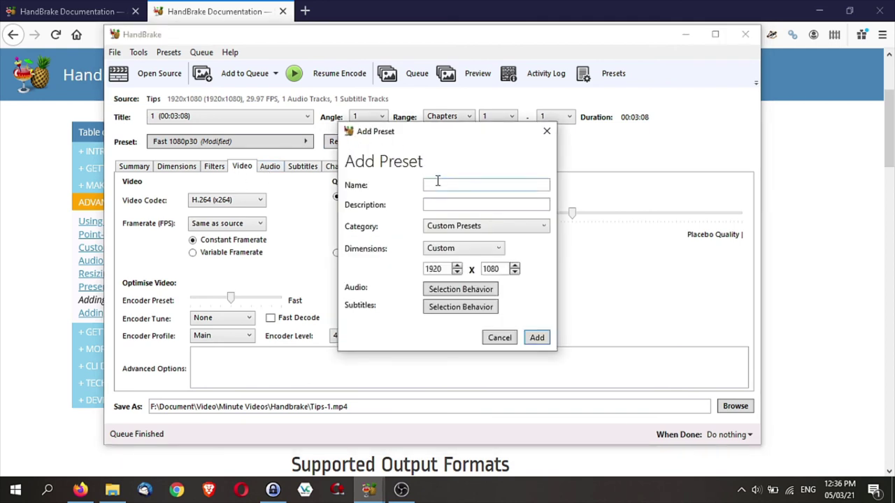
- Name the new 1080p preset, described as 1080p at 29.97, and add it under Custom Presets
type("JW 1080p Present")
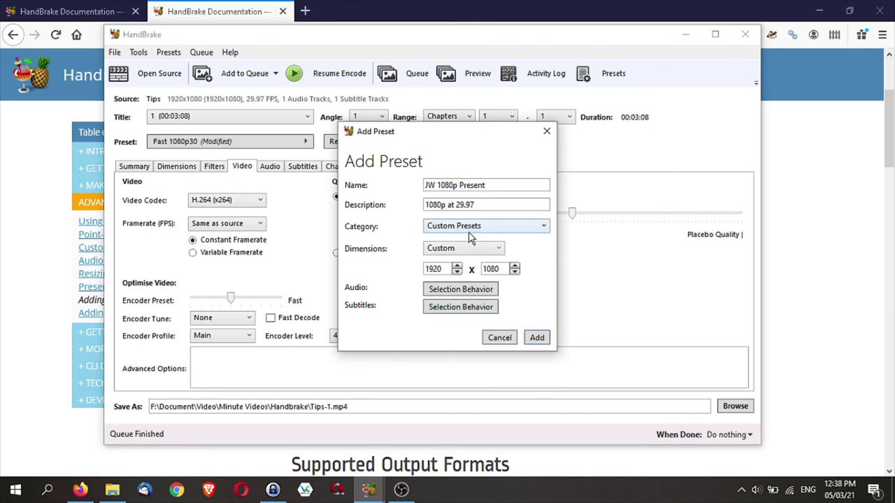
left_click(535, 339)
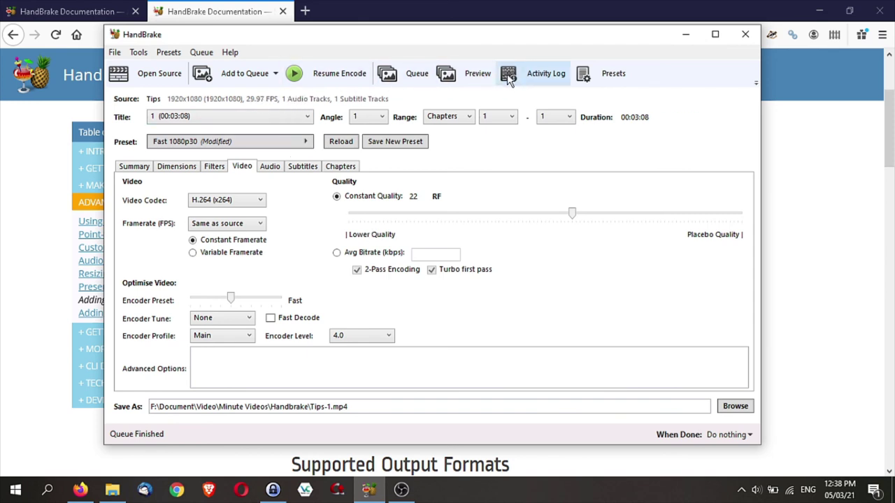
left_click(612, 73)
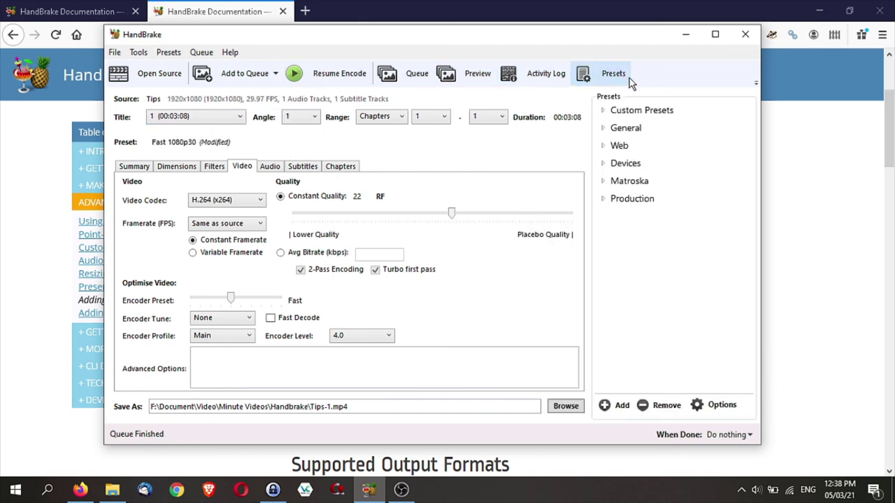
- Expand Custom Presets to list Full HD 29.97, 720p Course and the new 1080p preset
left_click(601, 112)
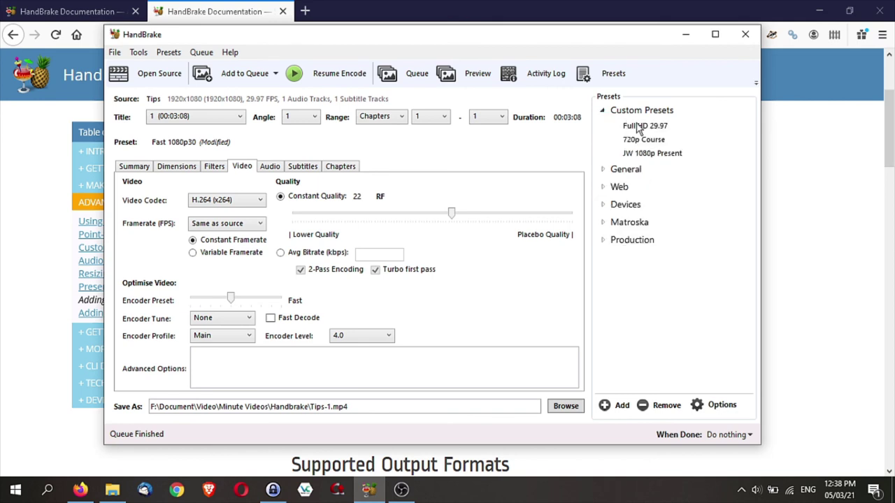